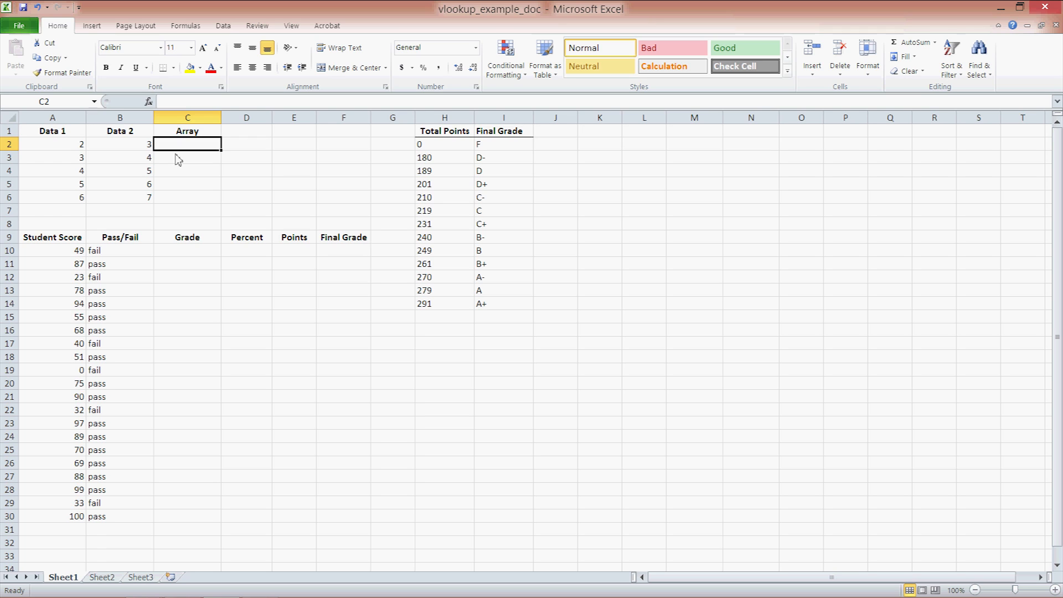
# Step: Enter the array formula =A2:A6+B2:B6 across C2:C6 to add the Data 1 and Data 2 columns
pyautogui.moveTo(187, 144); pyautogui.dragTo(189, 203)
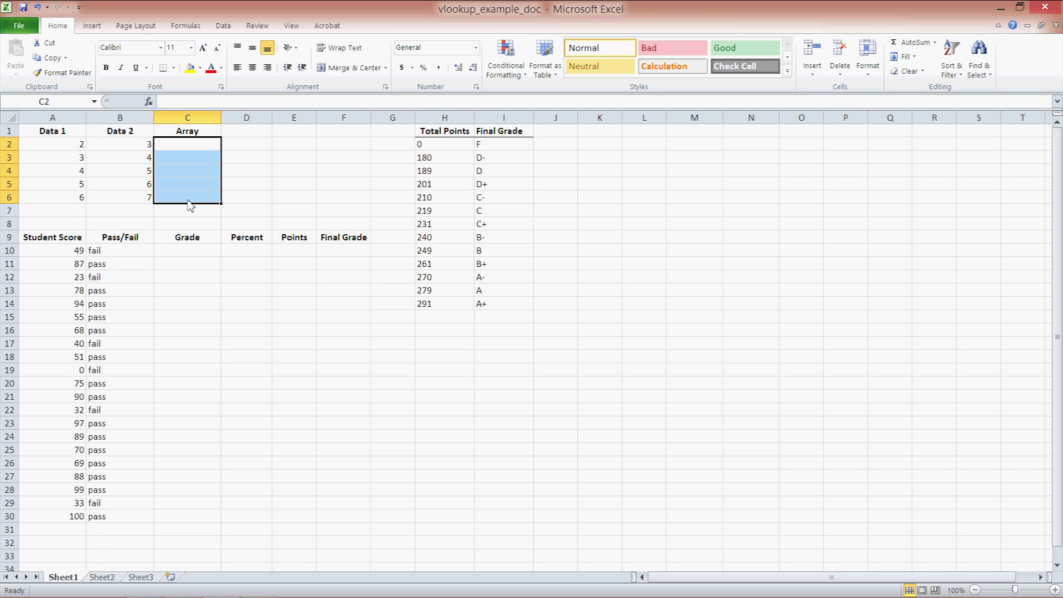
pyautogui.write('=')
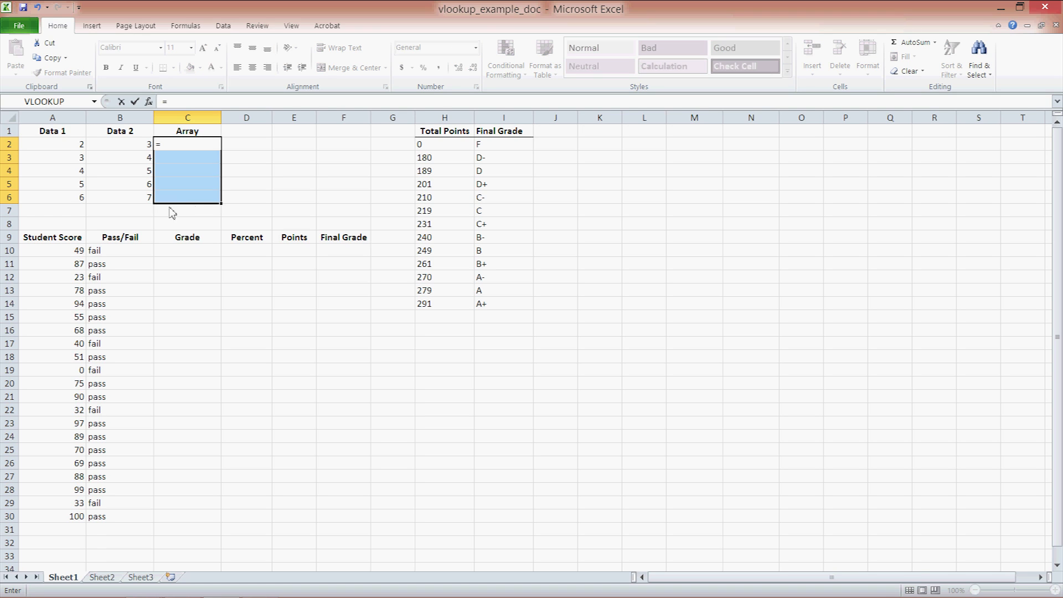
pyautogui.moveTo(65, 148); pyautogui.dragTo(65, 204)
pyautogui.write('+')
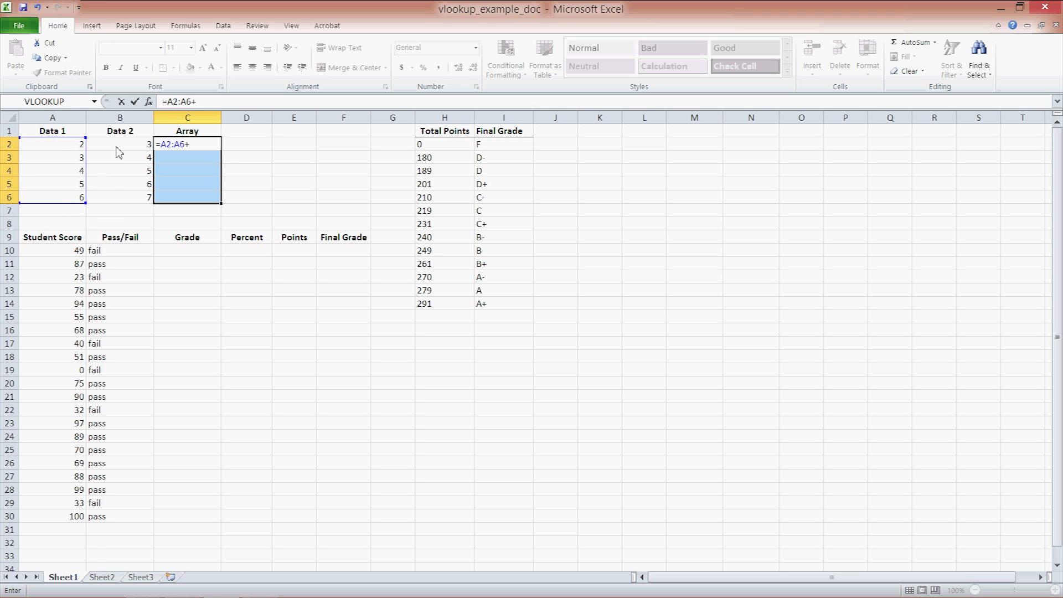
pyautogui.moveTo(117, 148); pyautogui.dragTo(119, 198)
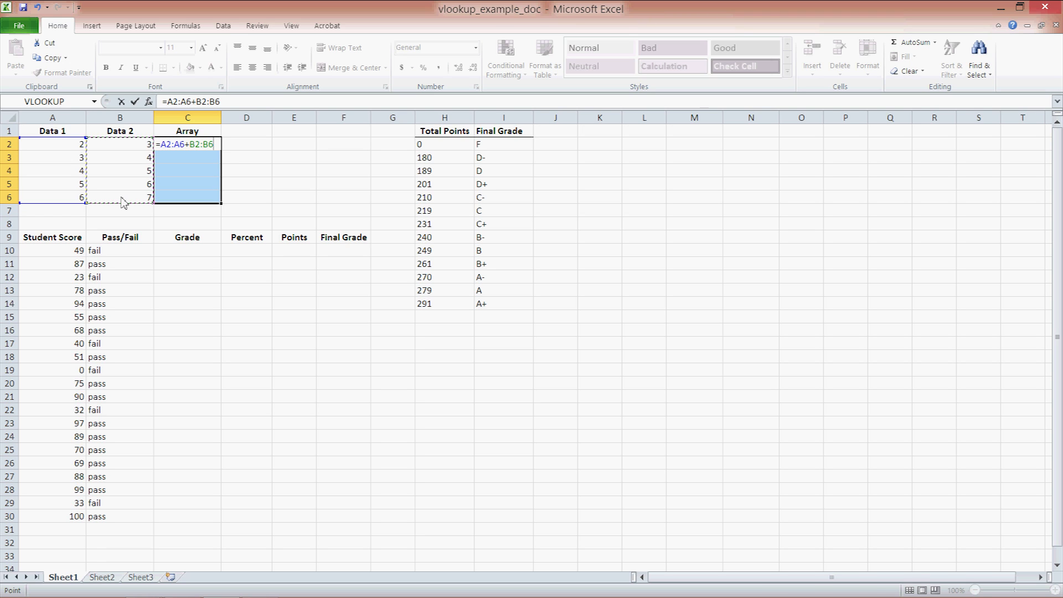
pyautogui.hotkey('ctrl', 'shift', 'Return')
# Step: Try to delete only cell C3 from the array range, and return to C2 to view its formula
pyautogui.click(185, 159)
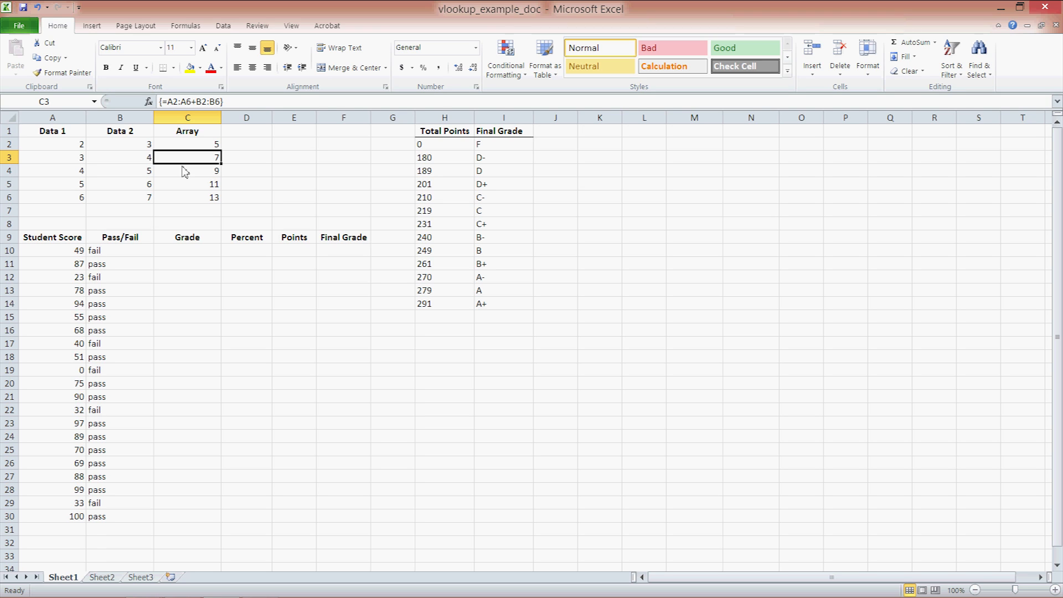
pyautogui.press('Delete')
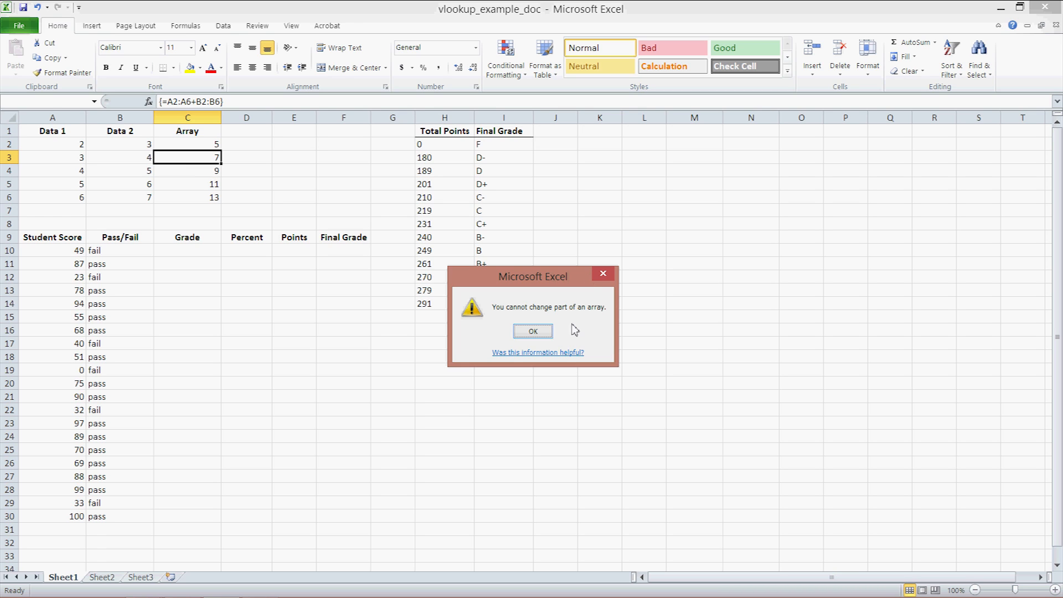
pyautogui.click(532, 332)
pyautogui.click(203, 149)
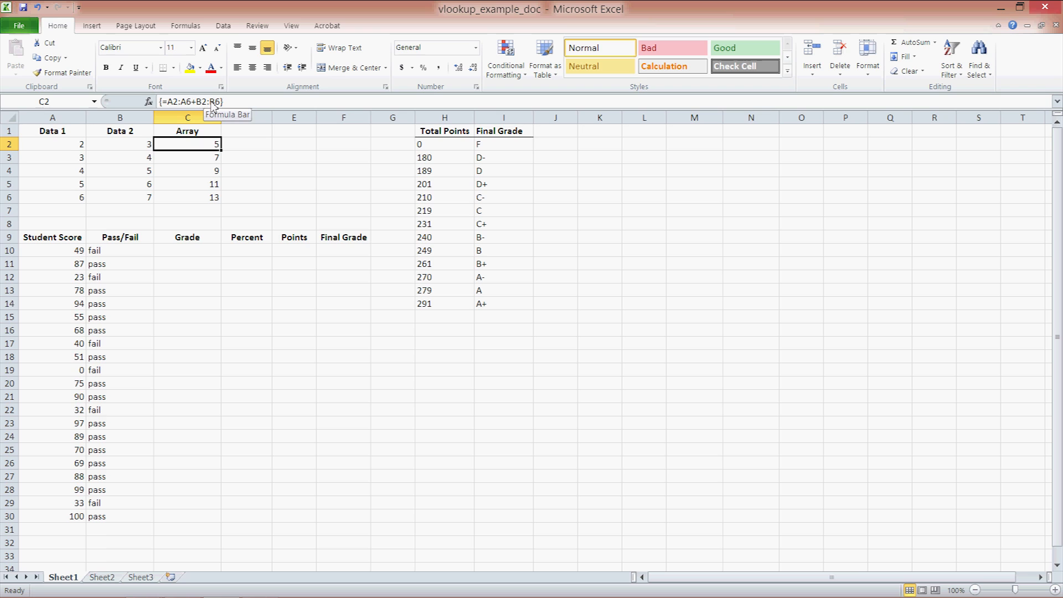
# Step: Enter =IF(A10:A30>50,"pass","fail") in B10 as the first Pass/Fail result
pyautogui.click(143, 255)
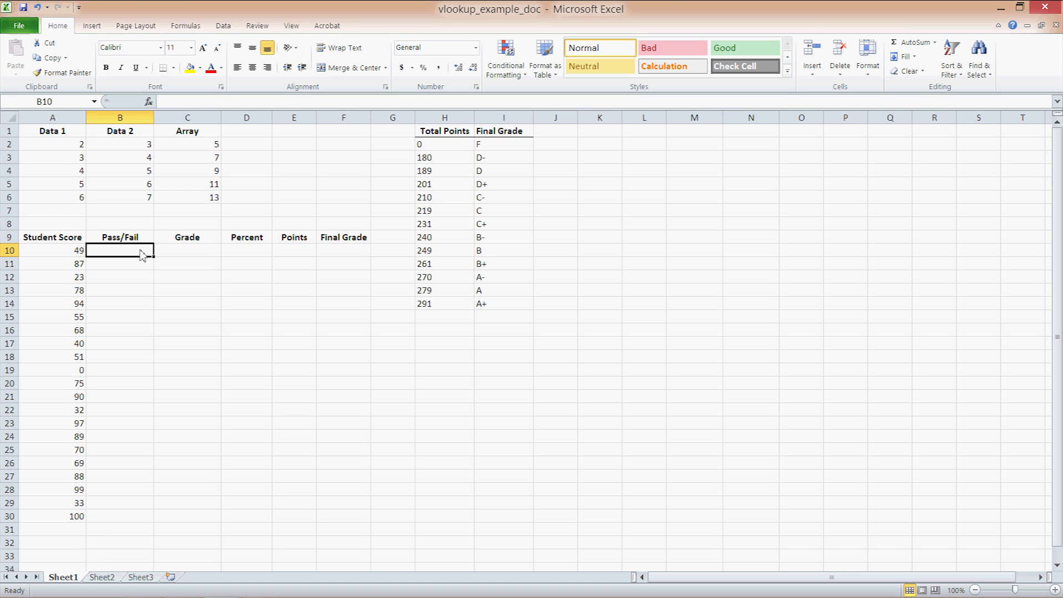
pyautogui.write('=')
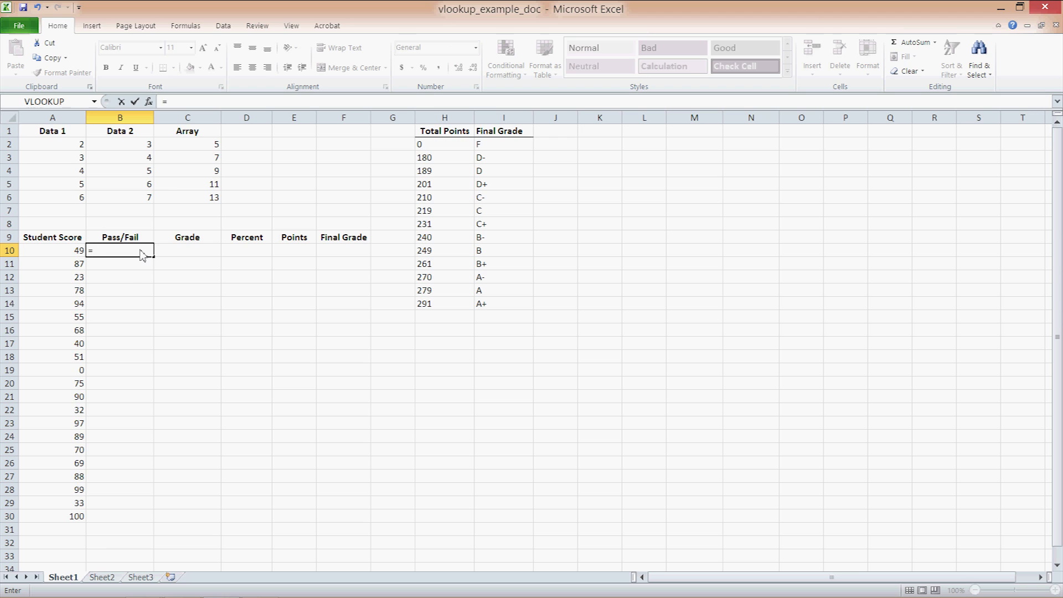
pyautogui.write('if(')
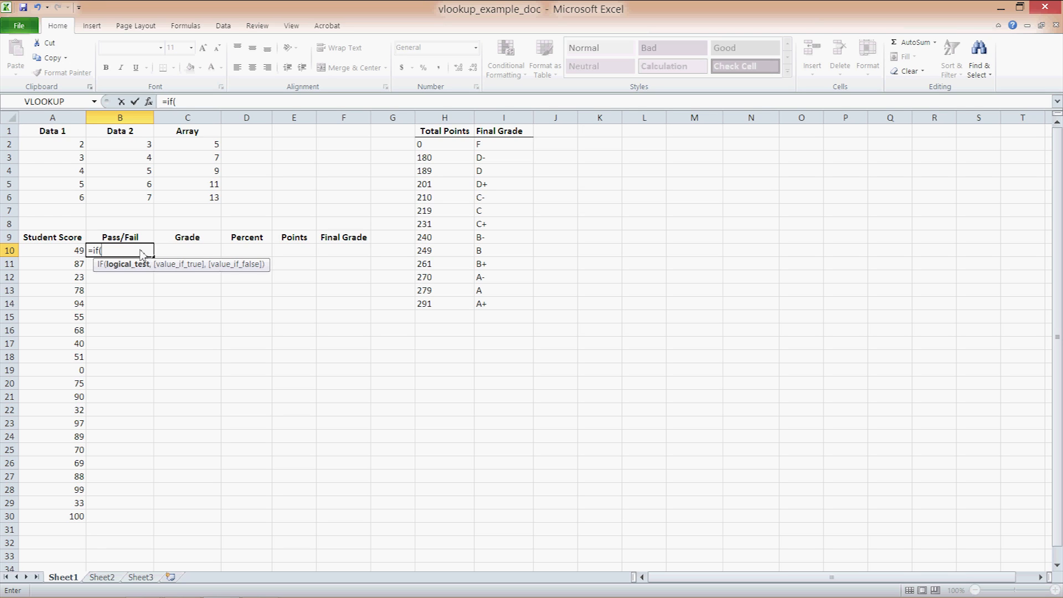
pyautogui.write('A')
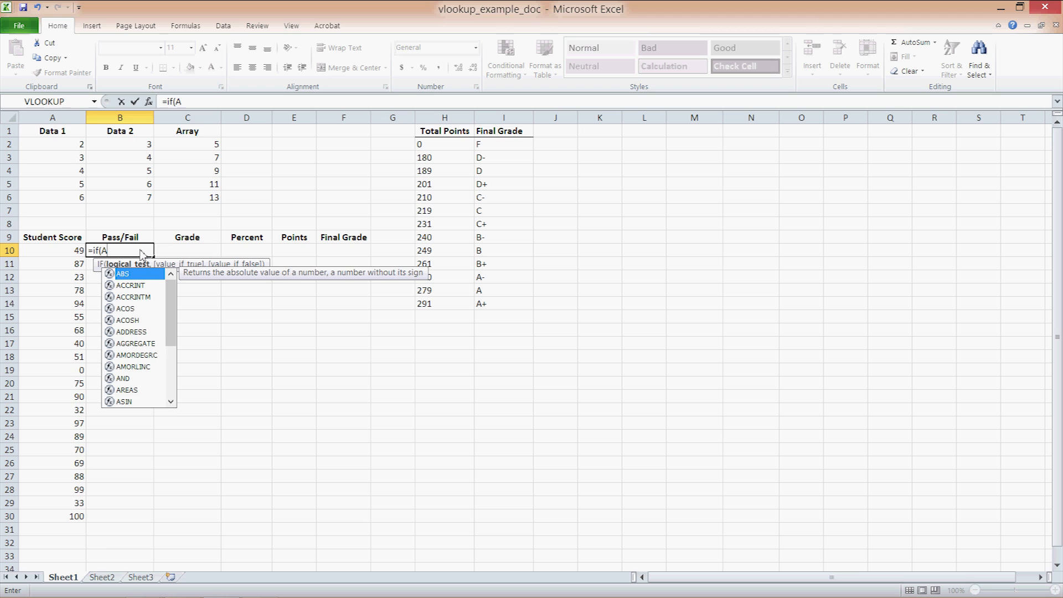
pyautogui.write('10:A30>50,"')
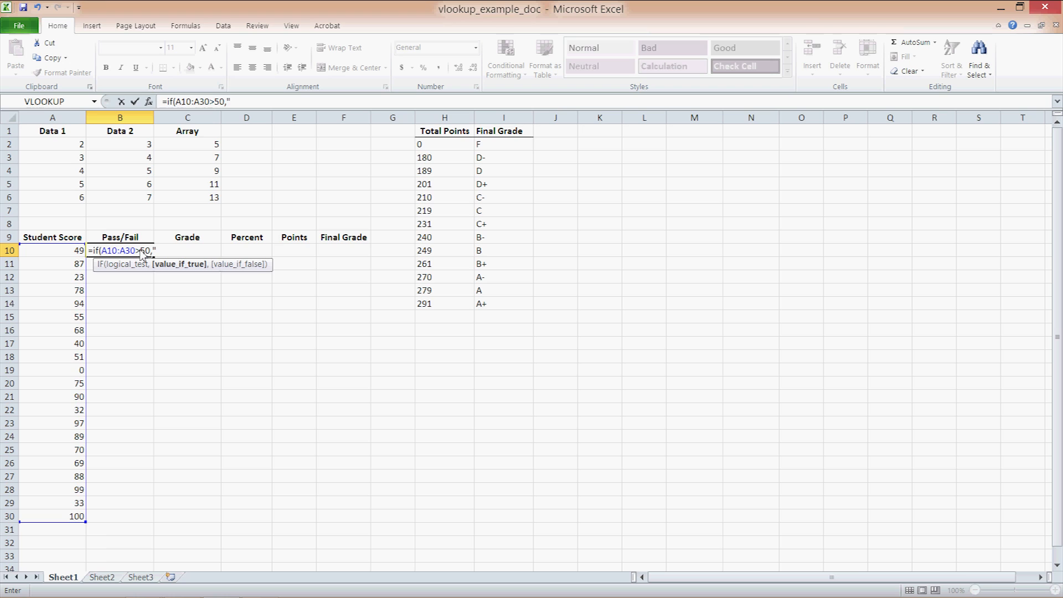
pyautogui.write('pass",')
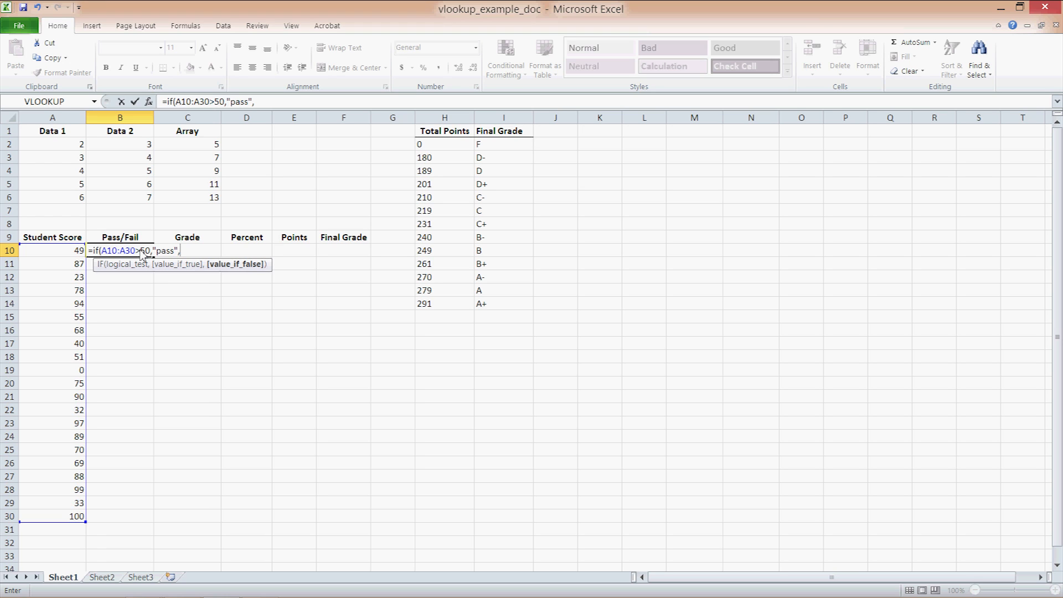
pyautogui.write('"fail")')
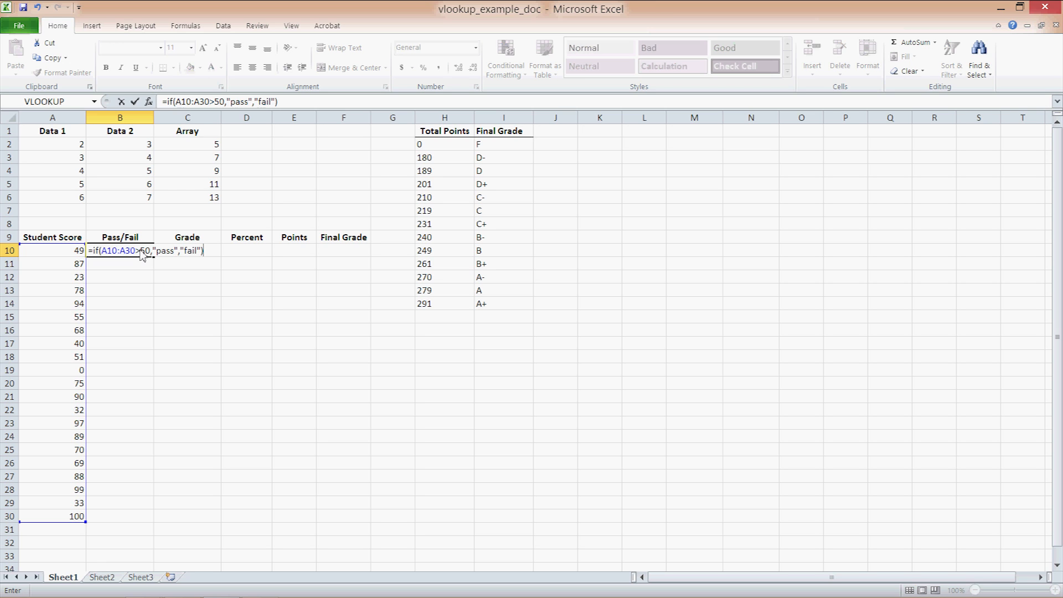
pyautogui.press('Return')
# Step: Fill the Pass/Fail formula from B10 down to B30
pyautogui.click(143, 255)
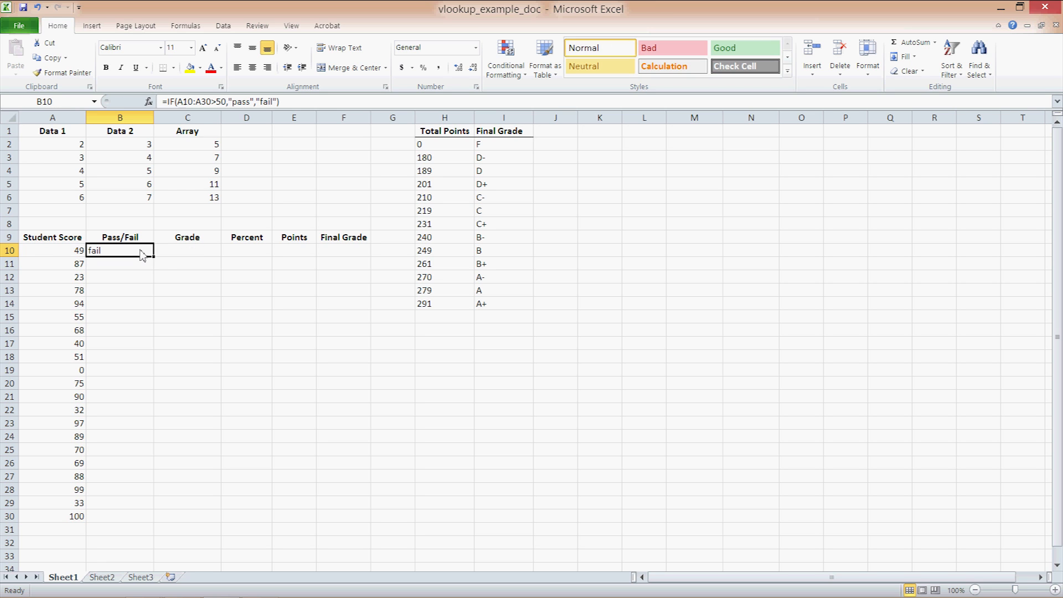
pyautogui.moveTo(153, 257); pyautogui.dragTo(132, 526)
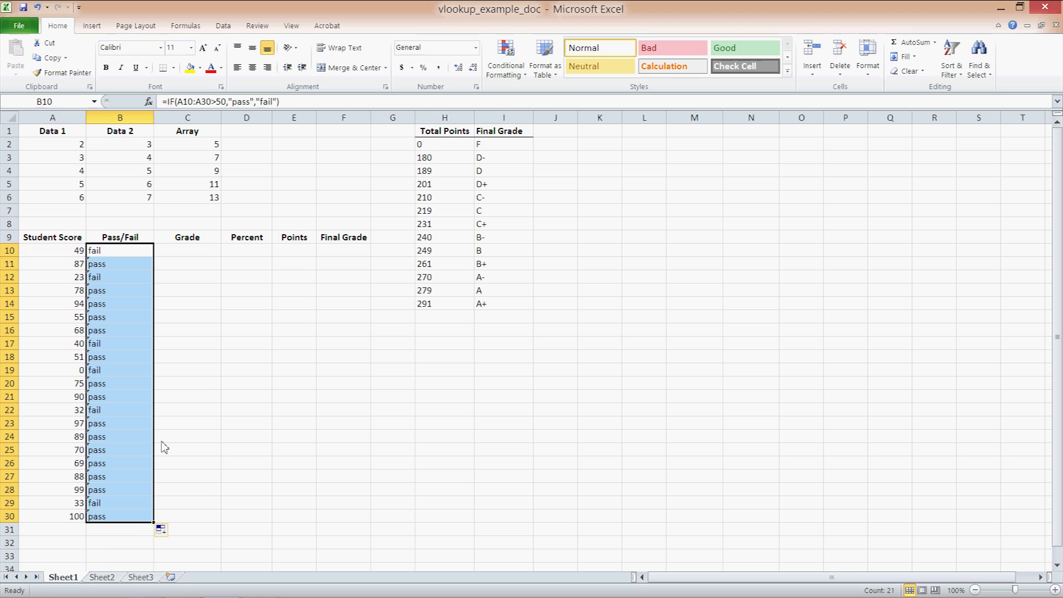
pyautogui.click(159, 423)
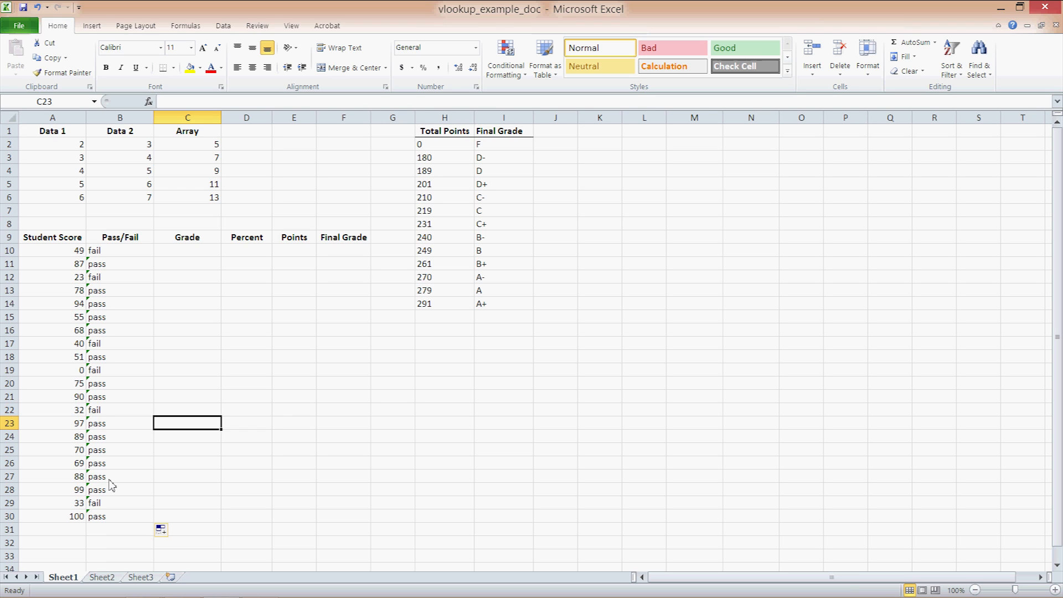
# Step: Begin a nested IF formula in C10 that grades A10 as "A" above 89 and "B" above 79
pyautogui.click(177, 250)
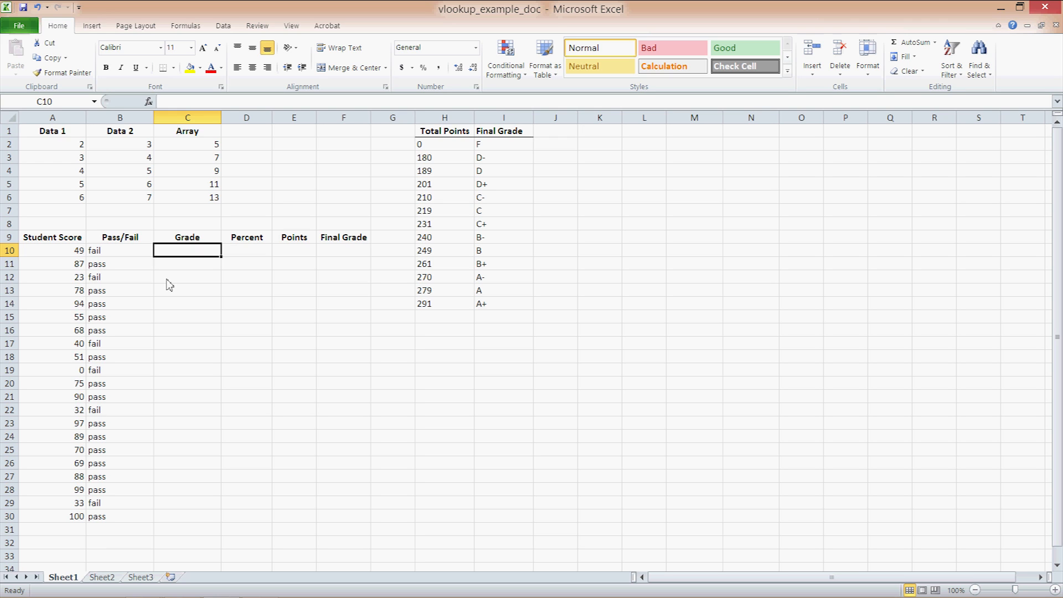
pyautogui.write('=')
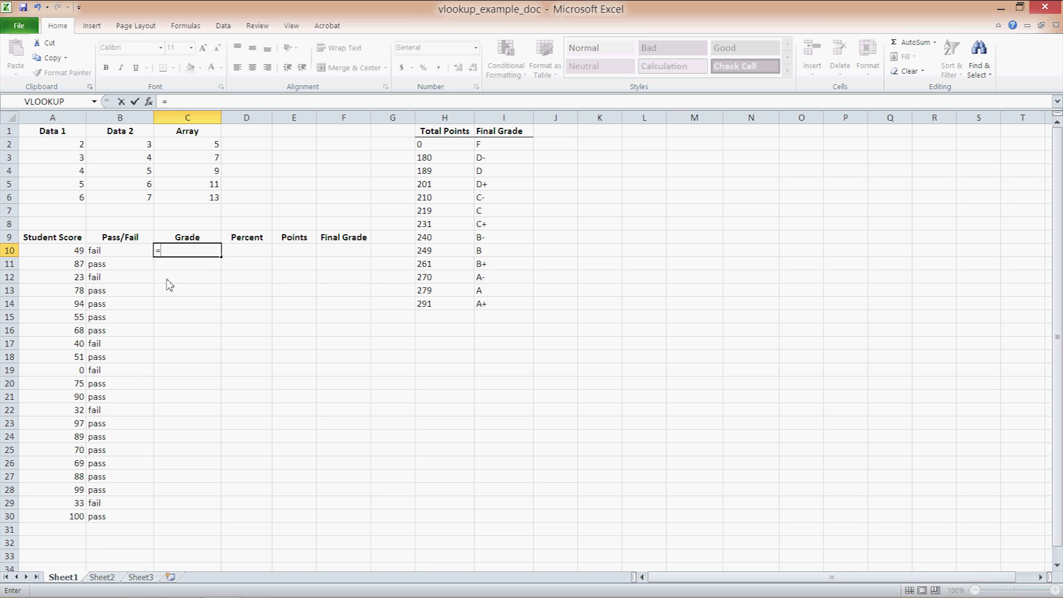
pyautogui.write('if(')
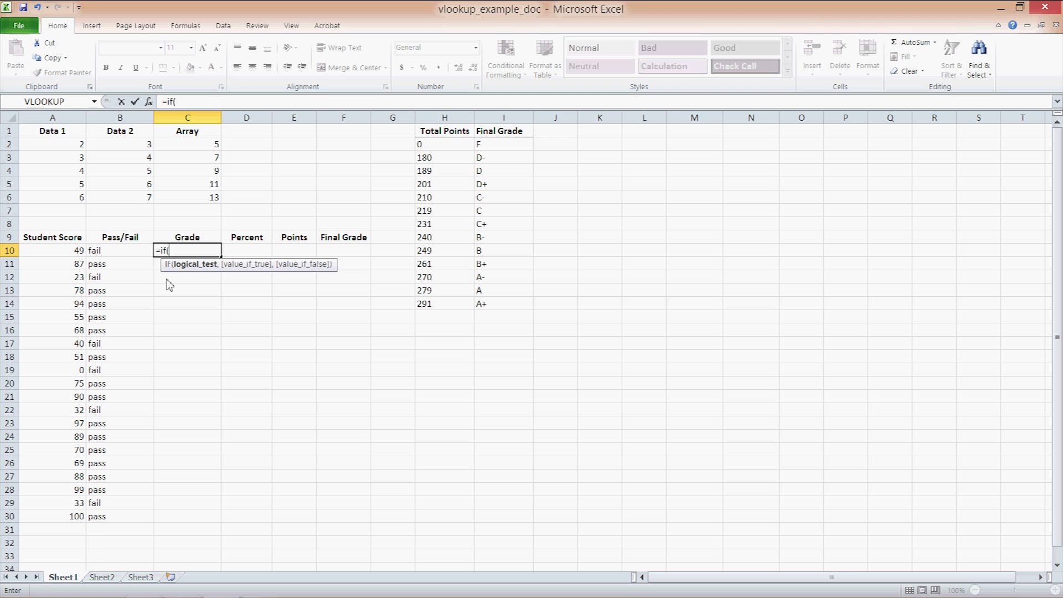
pyautogui.write('a10>89,')
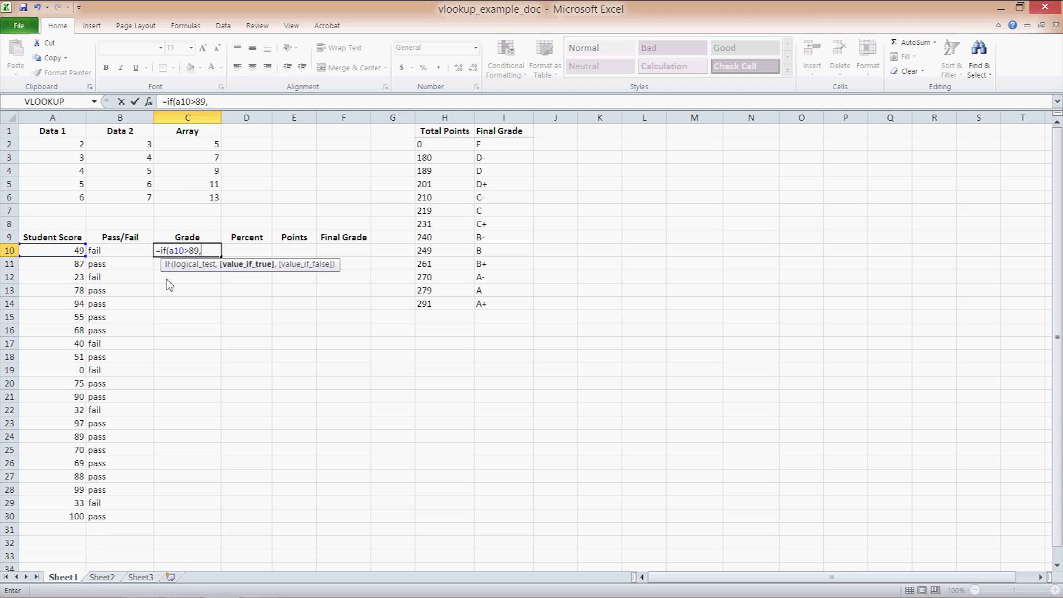
pyautogui.write('"A",if(')
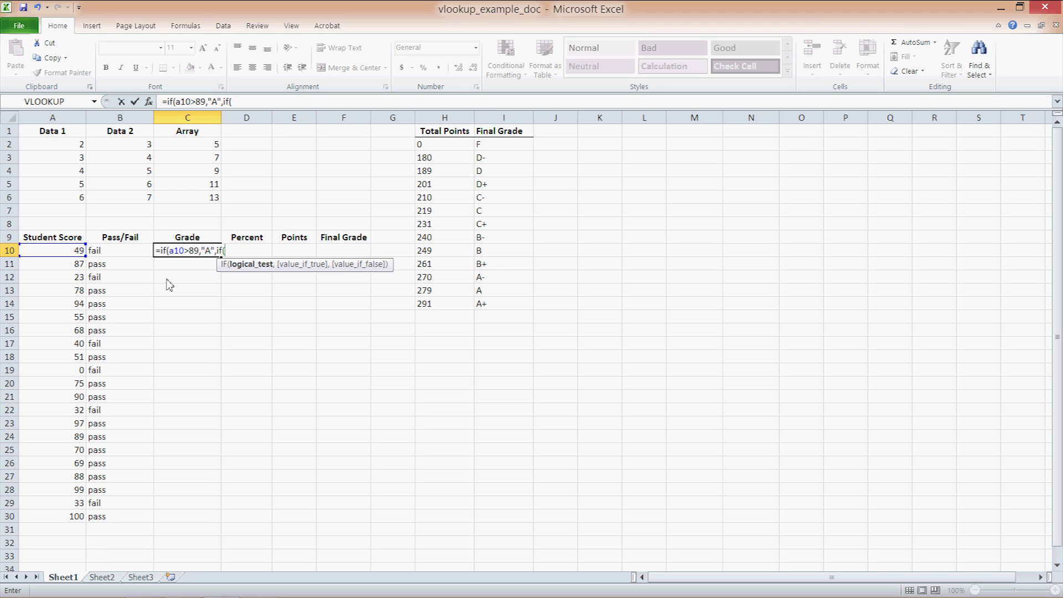
pyautogui.write('a10>79,"B"')
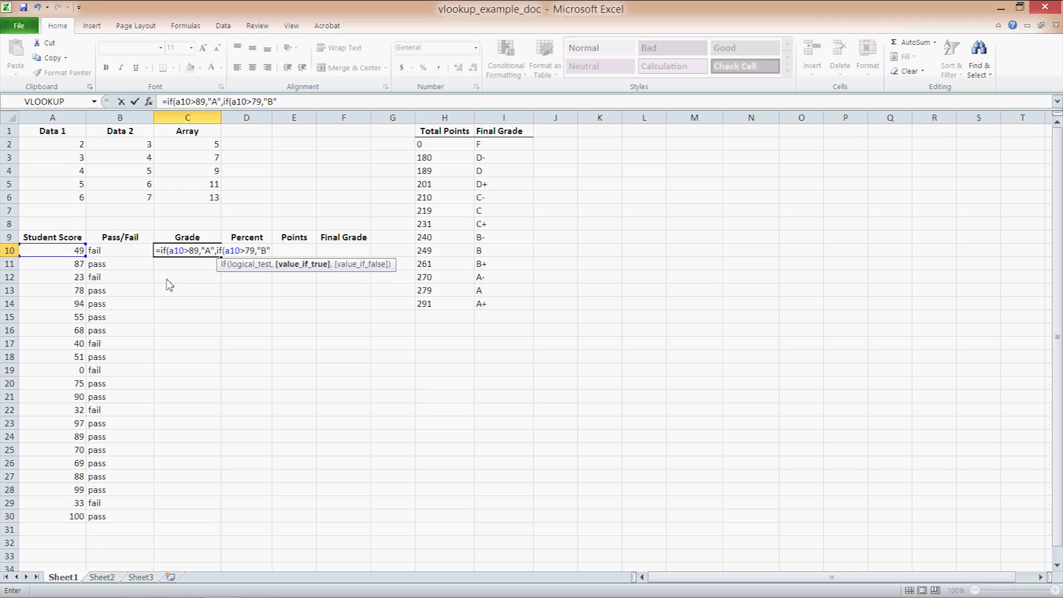
# Step: Complete the C10 formula with nested IFs giving "C" above 69, "D" above 59 and otherwise "F", closing all four parentheses
pyautogui.write(',')
pyautogui.press('BackSpace')
pyautogui.write(',i')
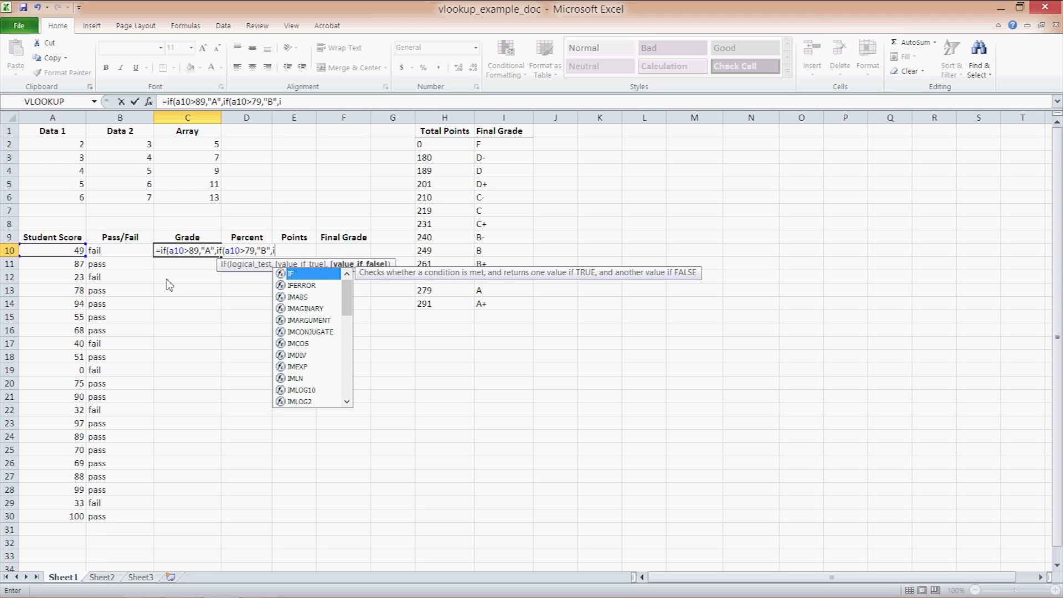
pyautogui.write('f(')
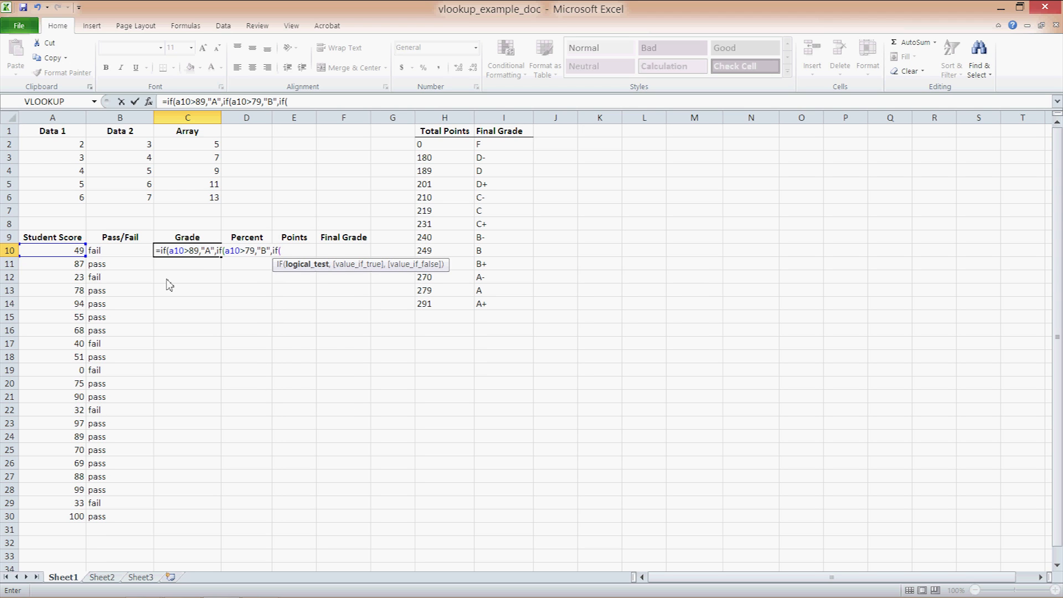
pyautogui.write('a10>69,"C"')
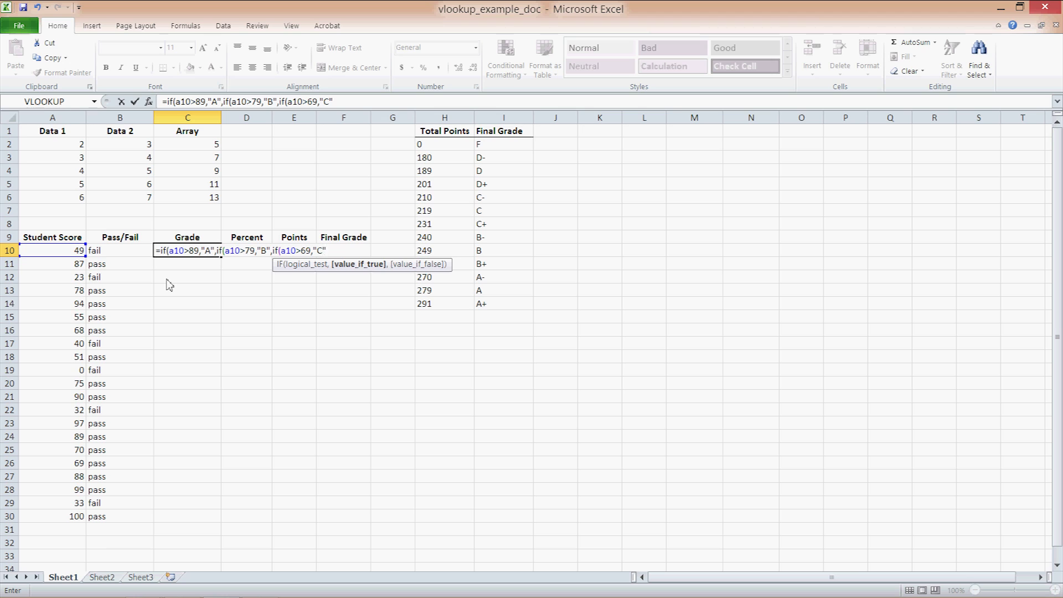
pyautogui.write(',')
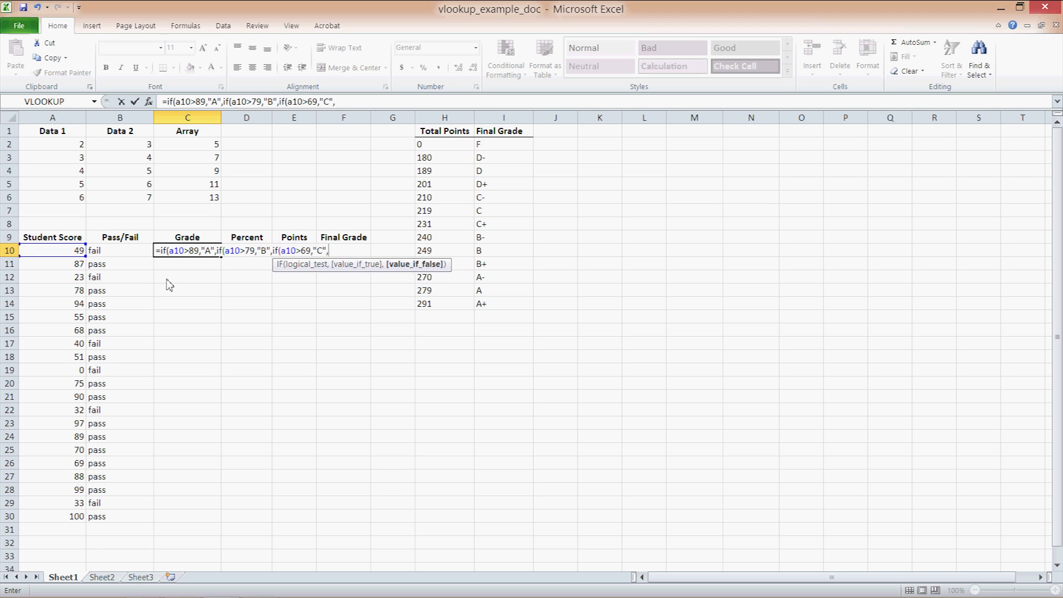
pyautogui.write('if(')
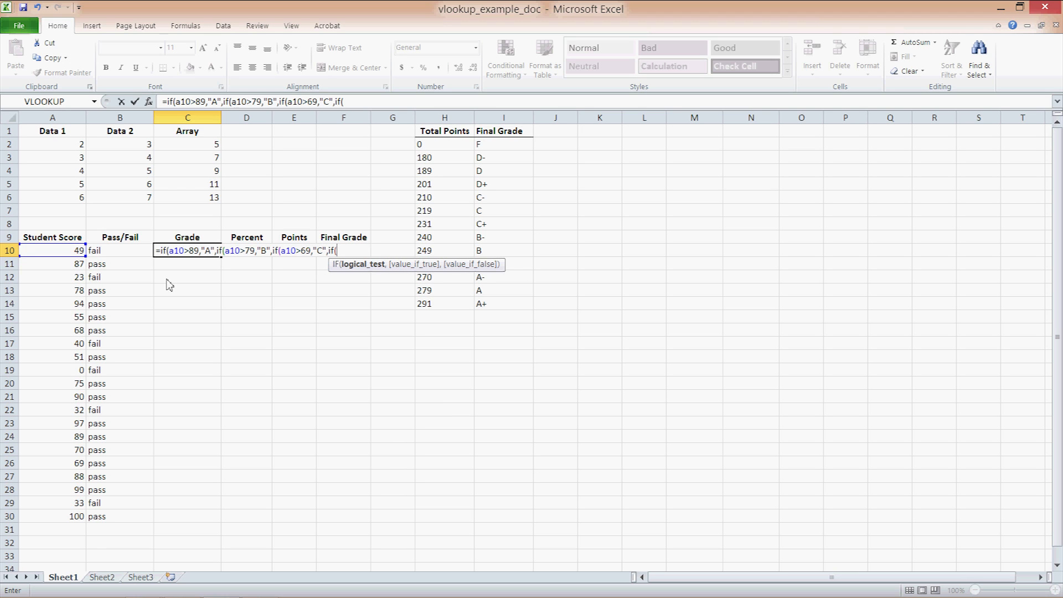
pyautogui.write('a10>59,"D",')
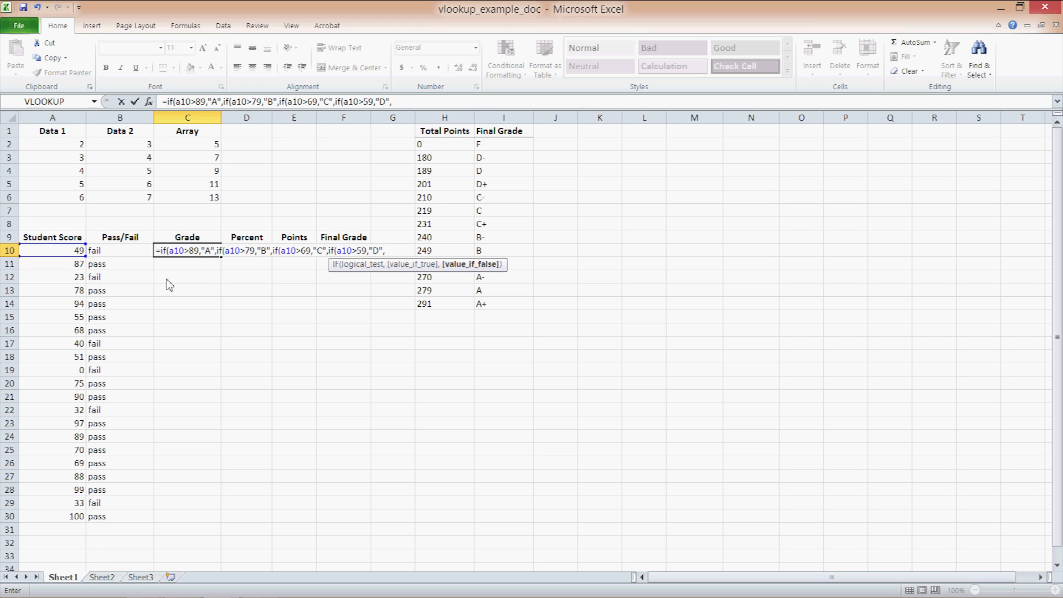
pyautogui.write('"F"')
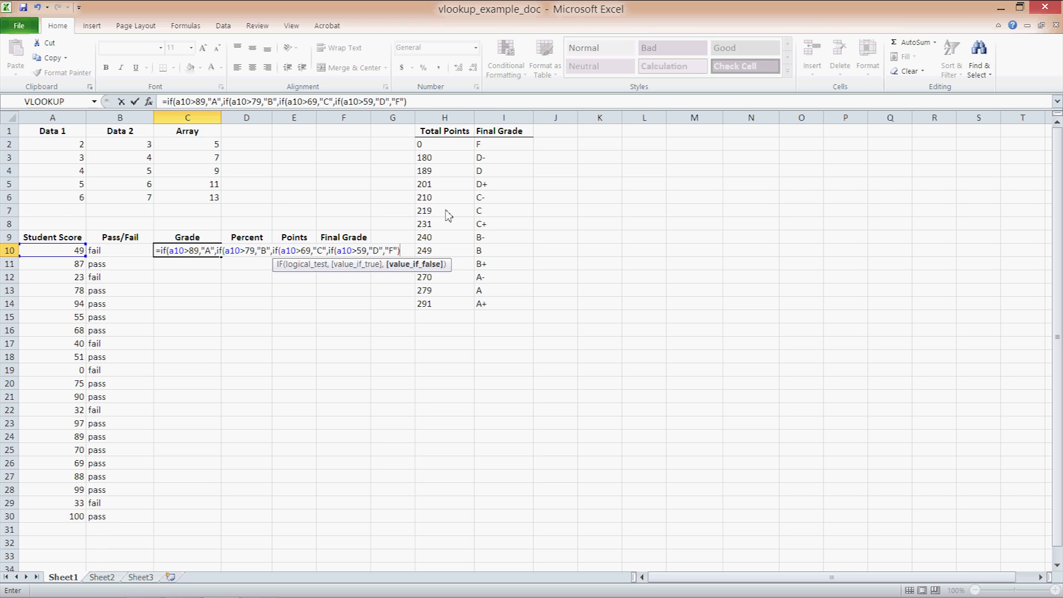
pyautogui.write('))')
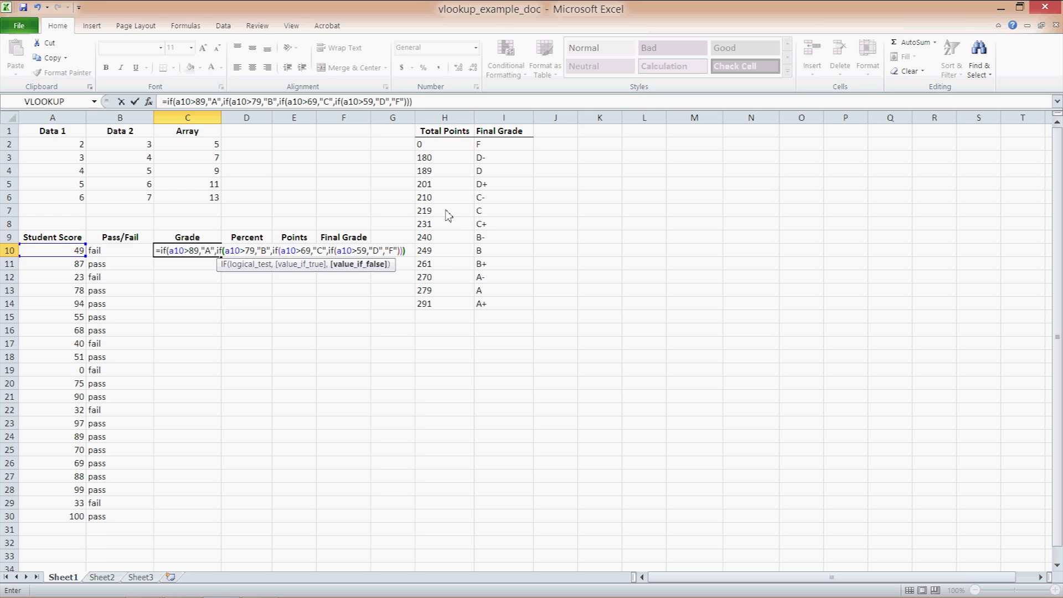
pyautogui.write(')')
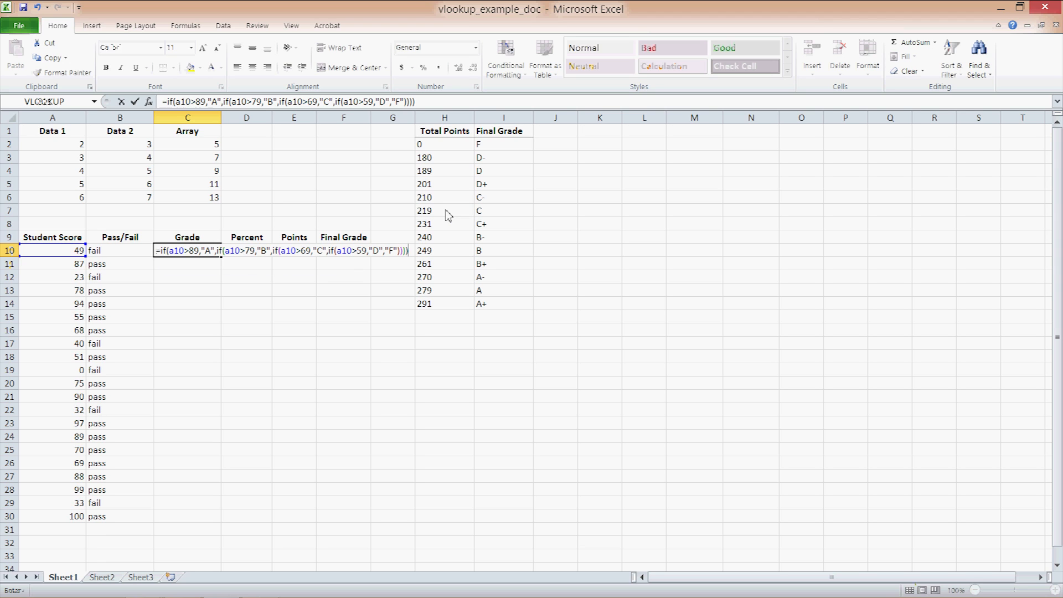
pyautogui.press('Return')
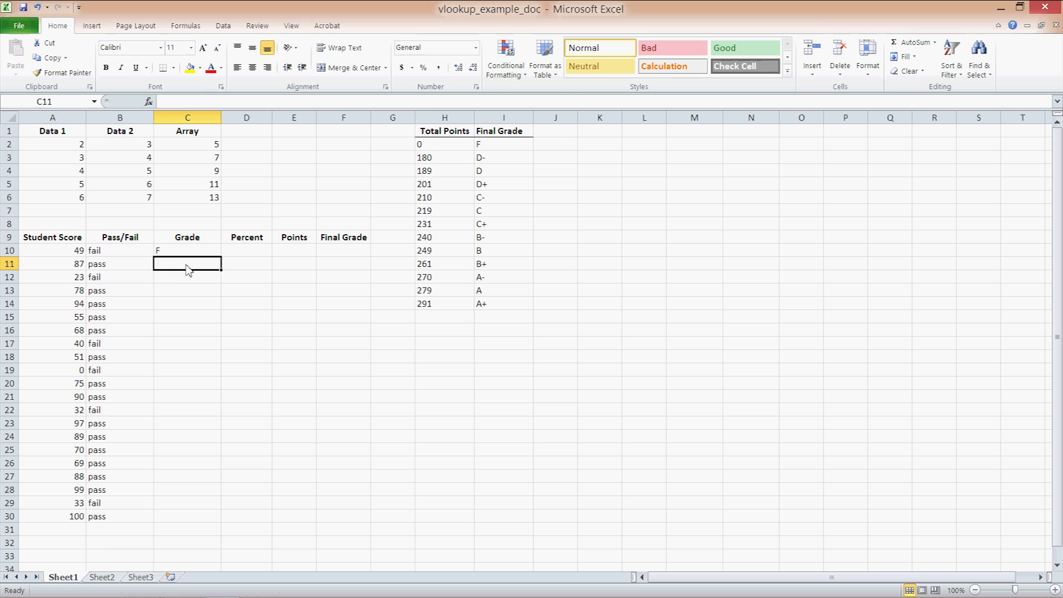
# Step: Fill the Grade formula from C10 down to C30, and select the first Percent cell, D10
pyautogui.press('Up')
pyautogui.moveTo(220, 256); pyautogui.dragTo(232, 526)
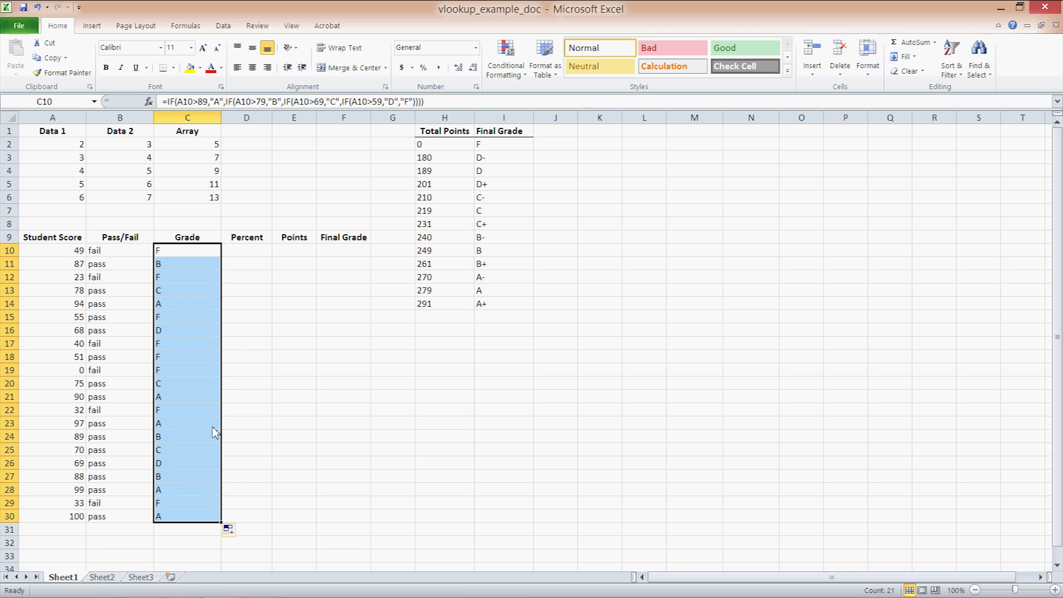
pyautogui.click(246, 258)
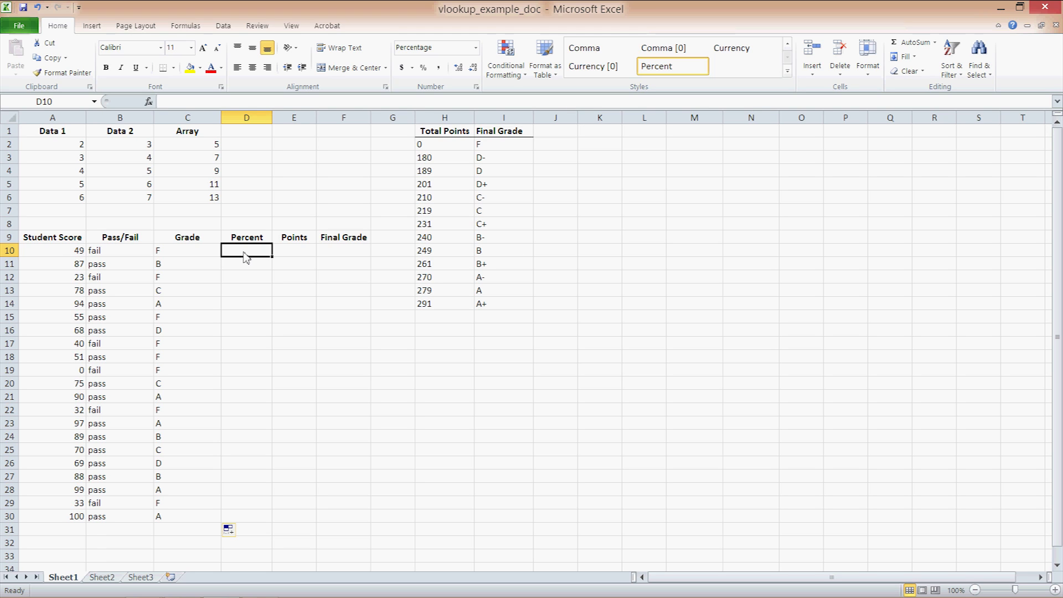
# Step: Enter =.01*A10 in the first Percent cell, D10, and fill the formula down to D30
pyautogui.click(448, 147)
pyautogui.click(518, 306)
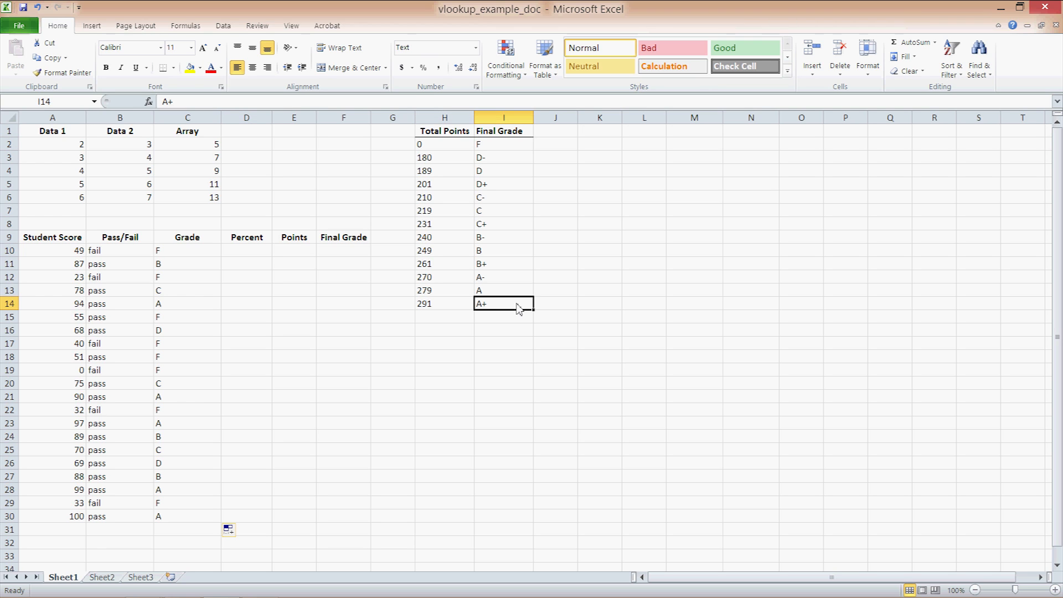
pyautogui.click(237, 252)
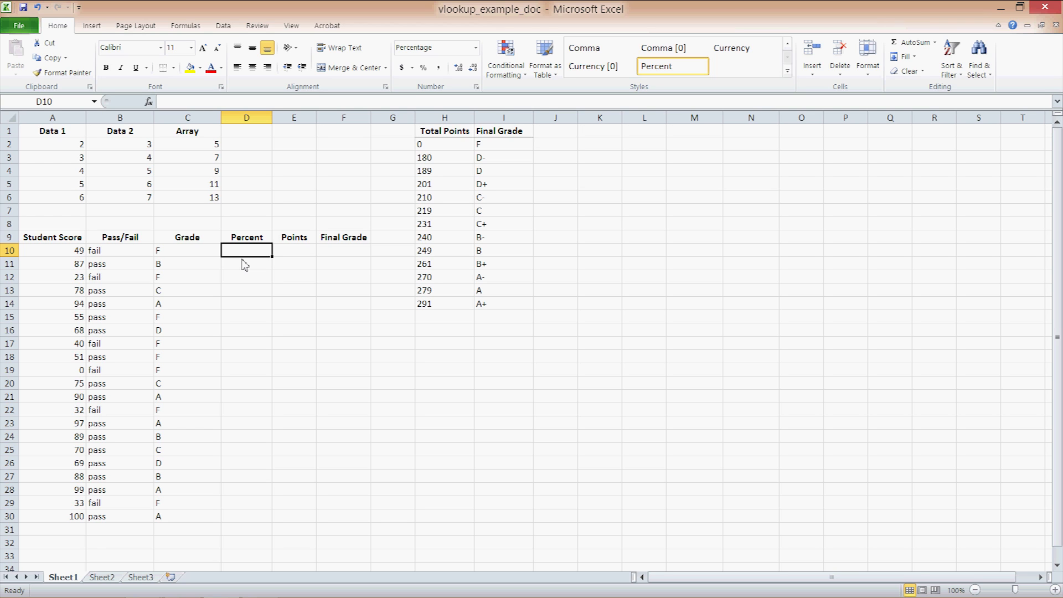
pyautogui.write('=.01*')
pyautogui.click(51, 259)
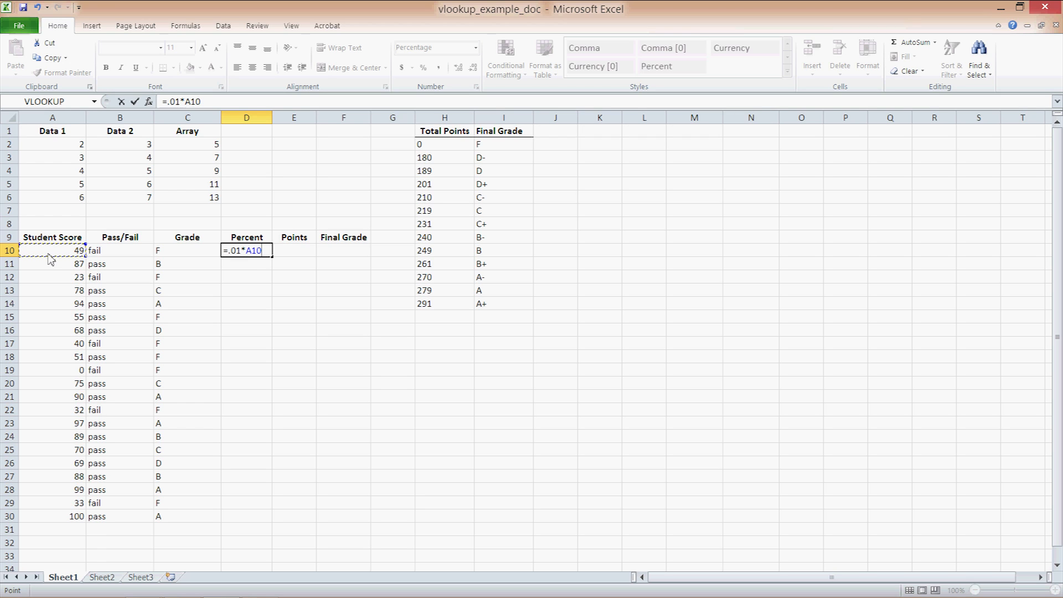
pyautogui.press('Return')
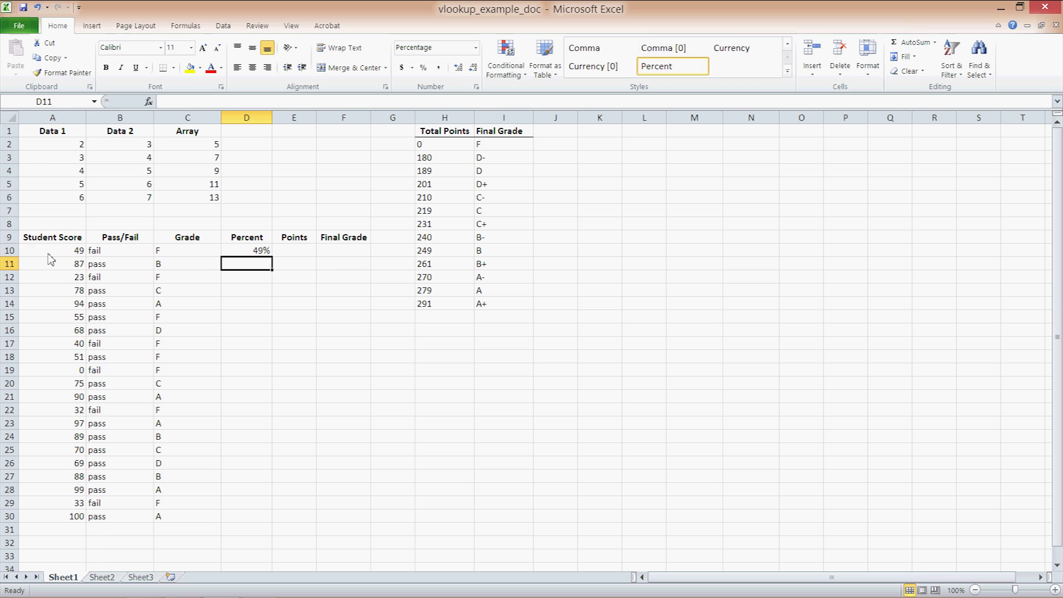
pyautogui.press('Up')
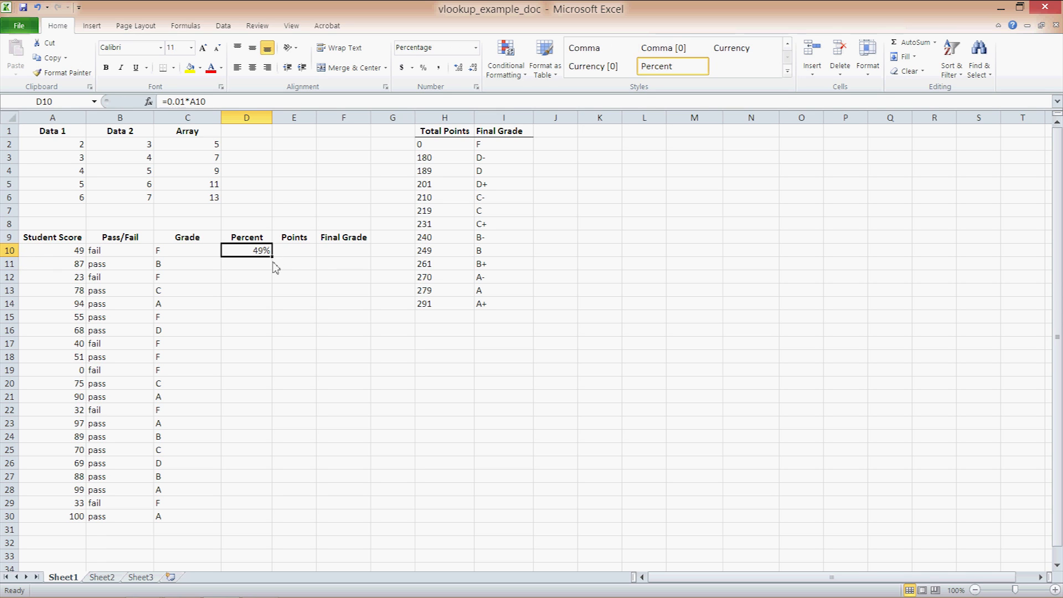
pyautogui.moveTo(273, 257); pyautogui.dragTo(280, 527)
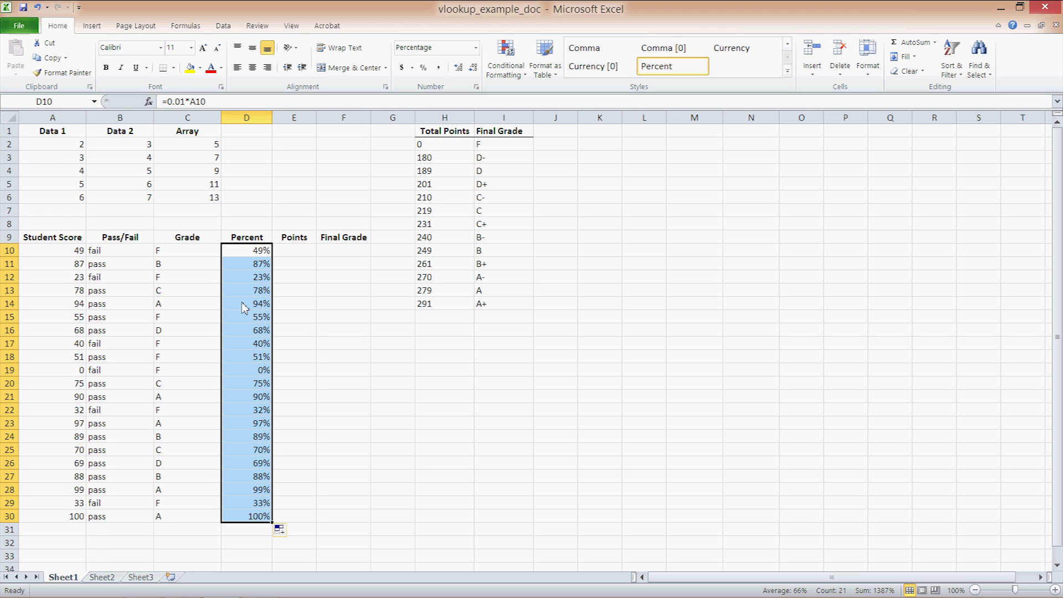
# Step: Enter =D10*300 in the first Points cell, E10, and fill the formula down to E30
pyautogui.click(300, 254)
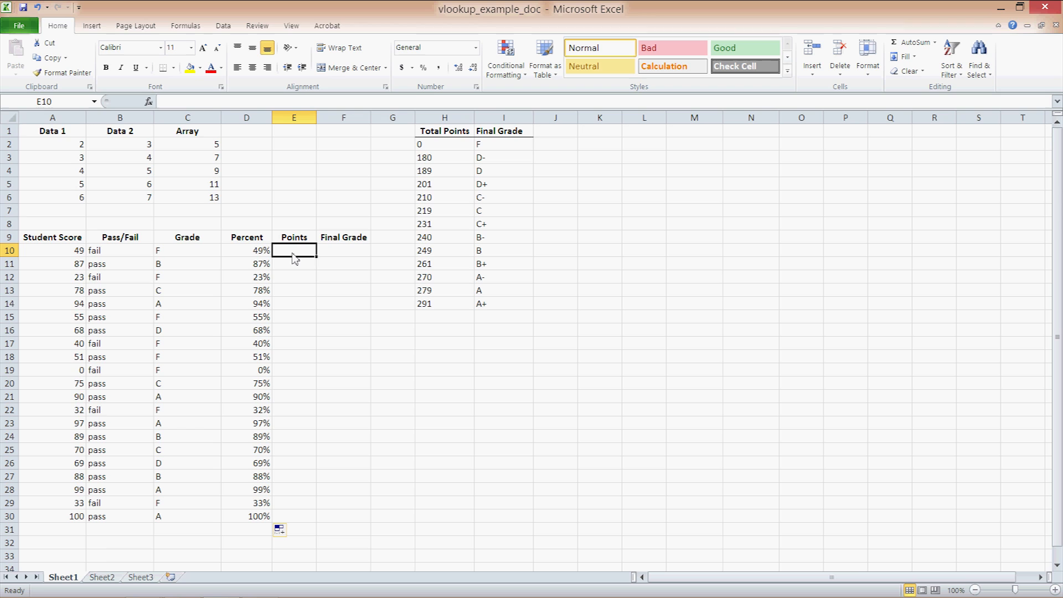
pyautogui.write('=')
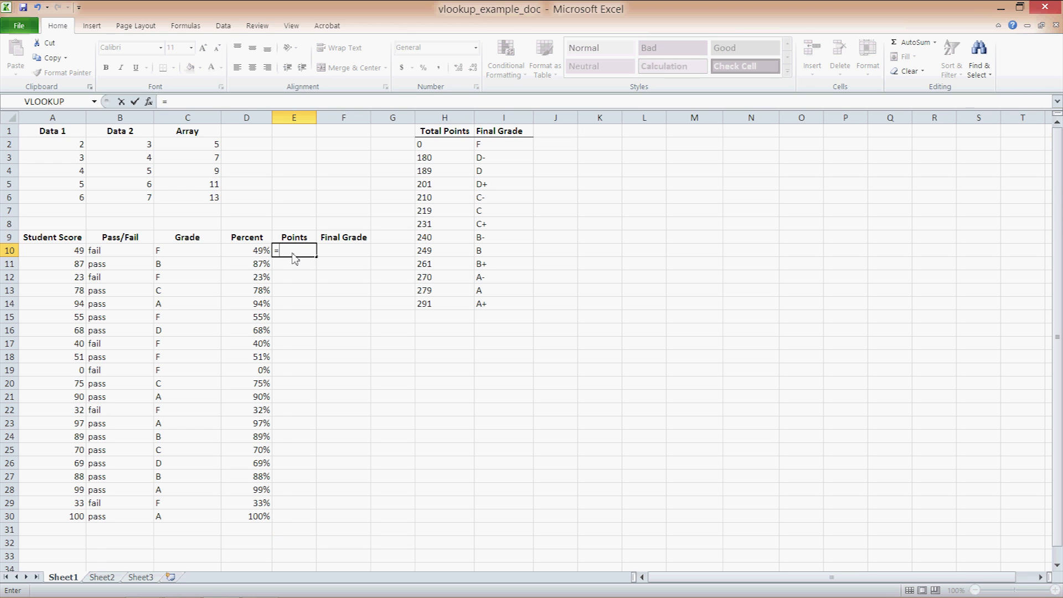
pyautogui.click(244, 254)
pyautogui.write('*300')
pyautogui.press('Return')
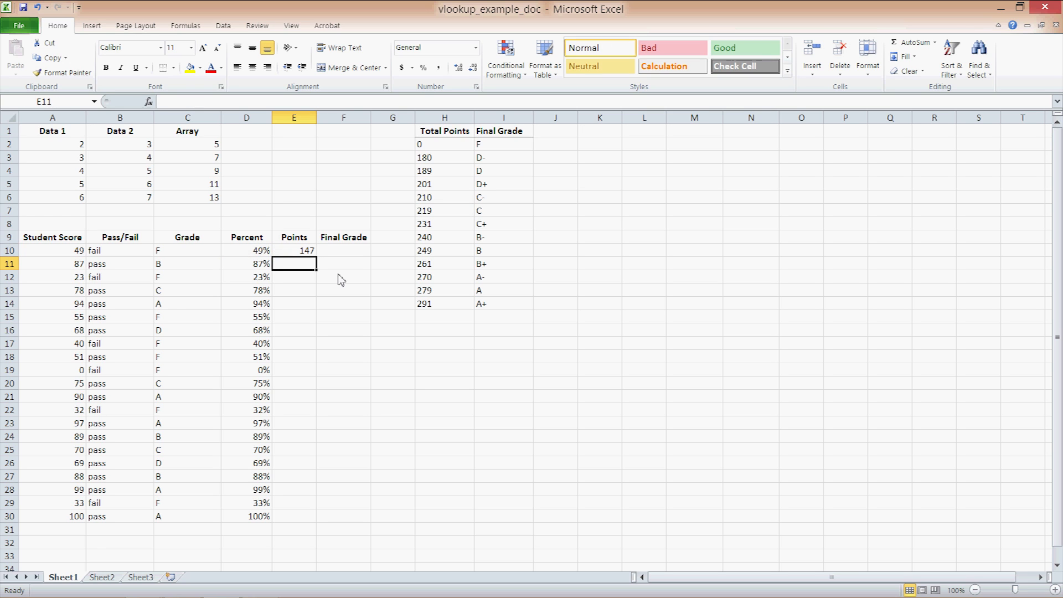
pyautogui.click(310, 253)
pyautogui.moveTo(317, 257); pyautogui.dragTo(305, 522)
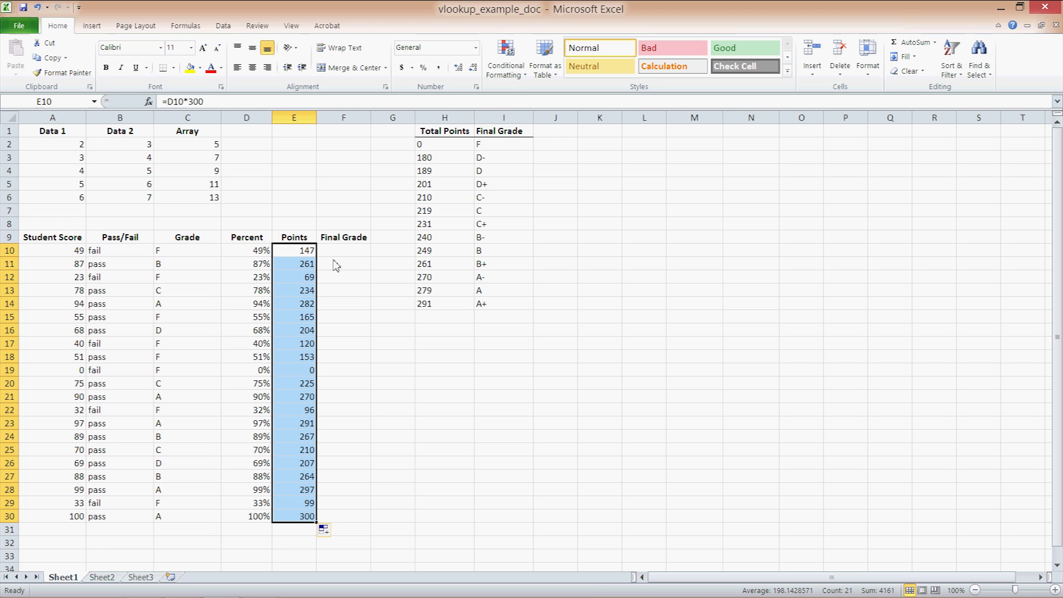
# Step: Examine the Total Points and Final Grade lookup table in H2:I14, checking its range name and point thresholds for each grade
pyautogui.press('Right')
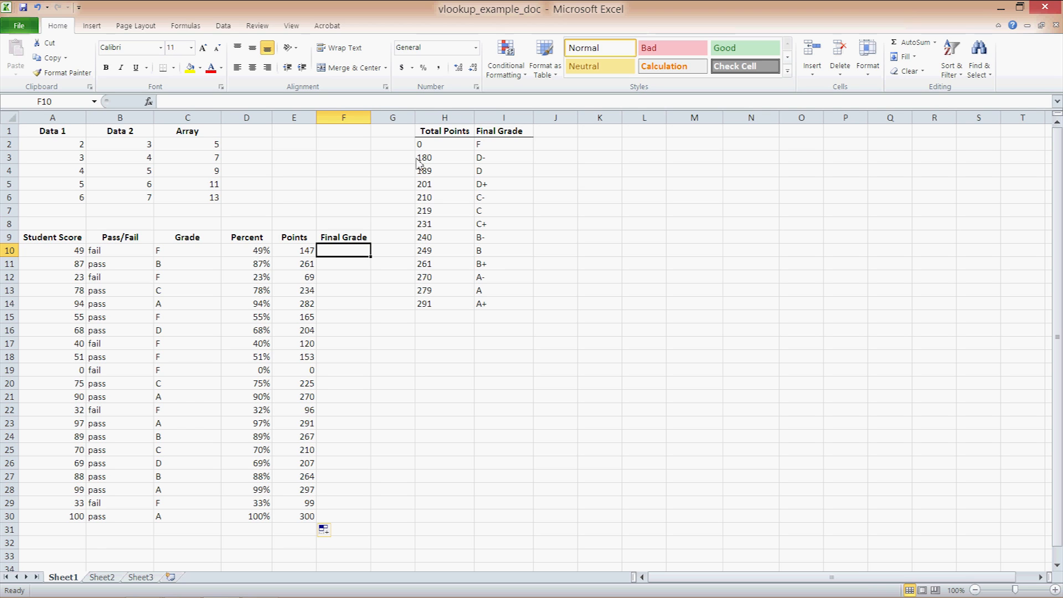
pyautogui.moveTo(423, 148); pyautogui.dragTo(487, 310)
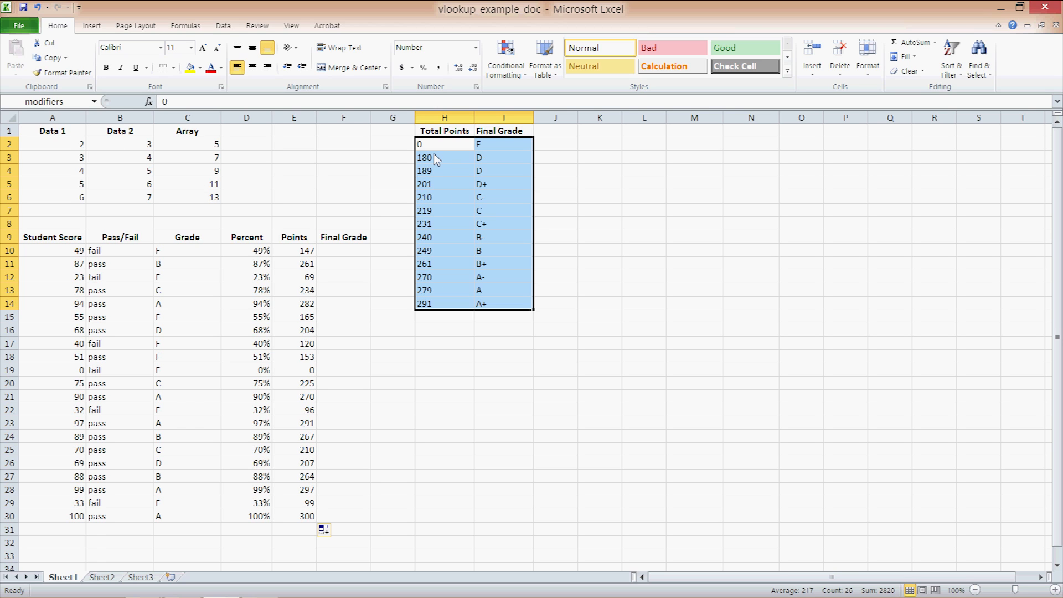
pyautogui.click(446, 172)
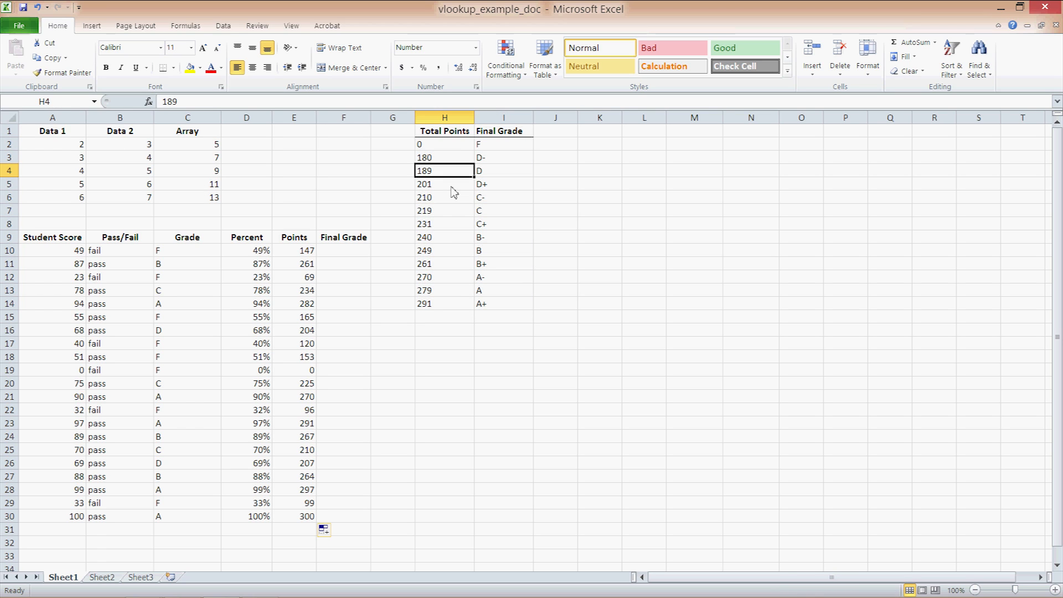
pyautogui.click(479, 211)
pyautogui.click(473, 238)
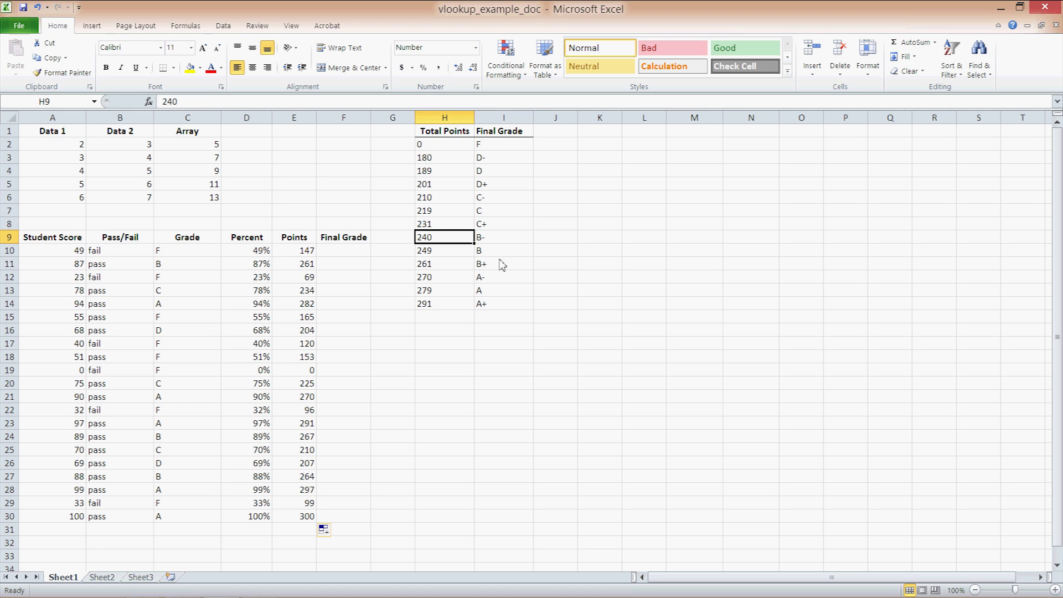
pyautogui.click(501, 264)
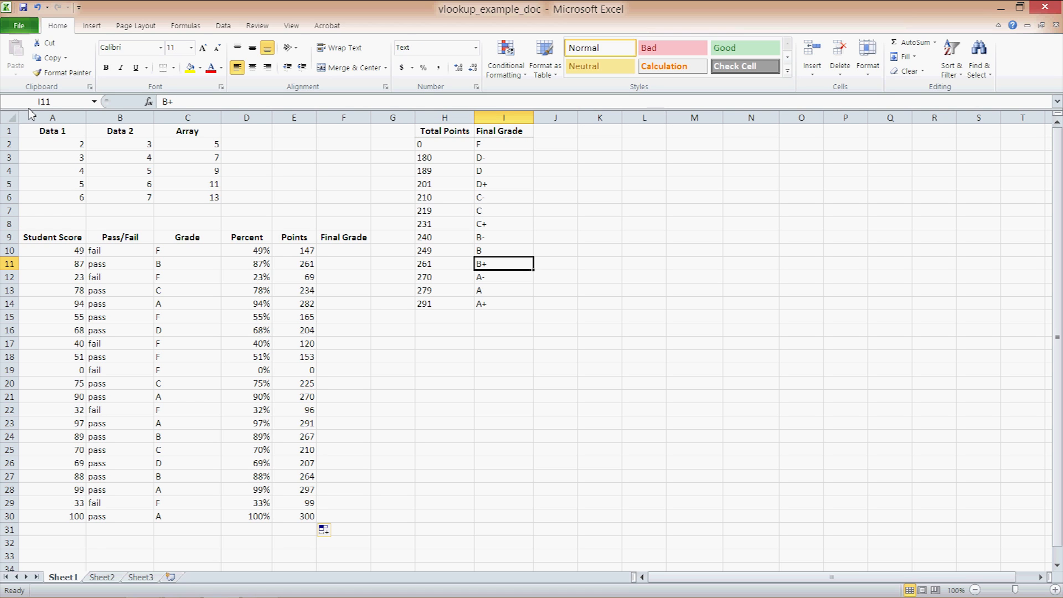
pyautogui.click(457, 224)
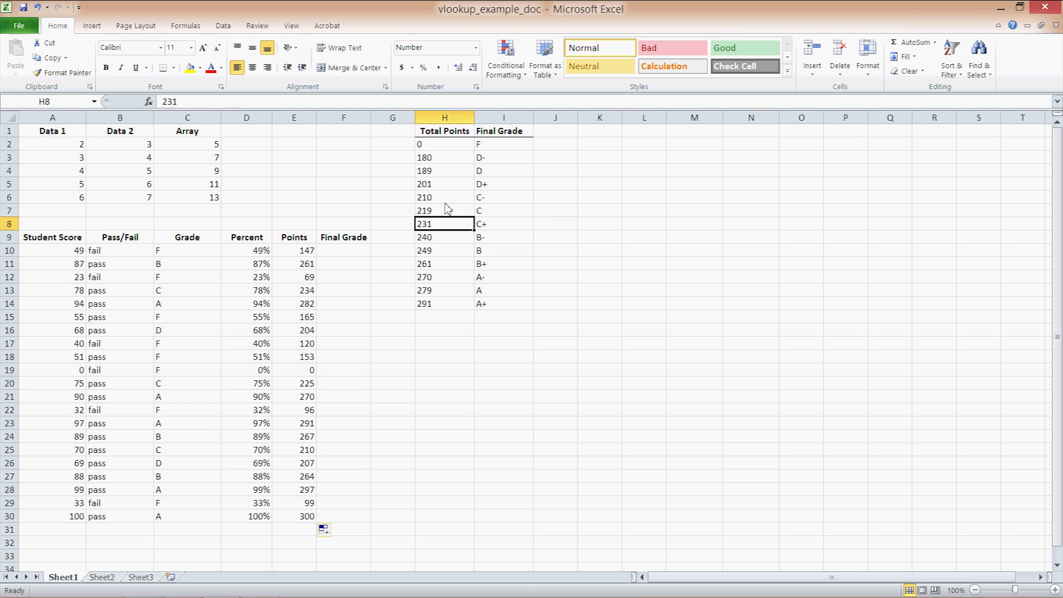
pyautogui.click(464, 172)
pyautogui.click(490, 185)
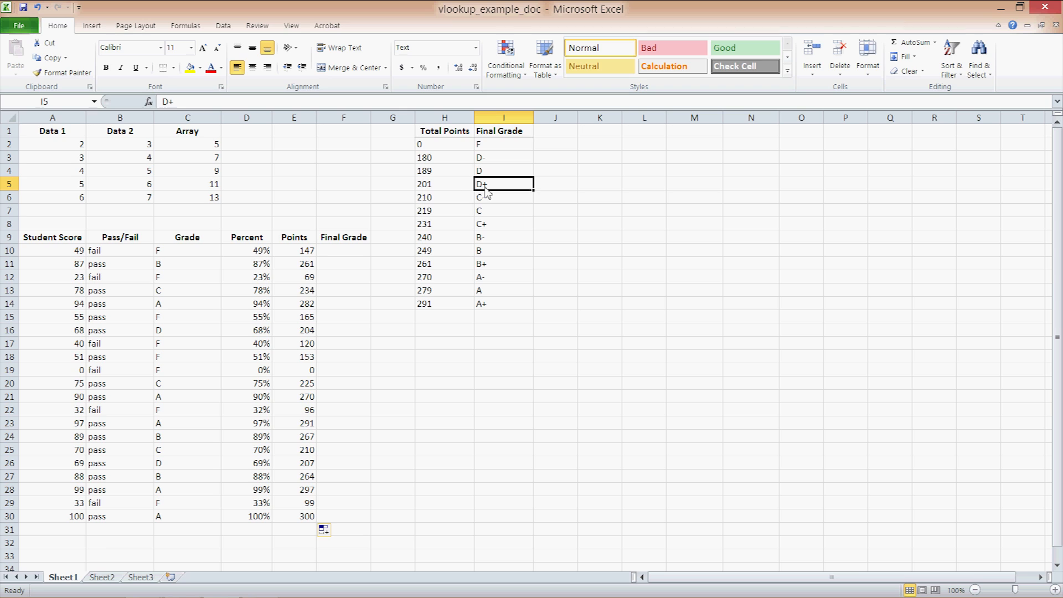
pyautogui.moveTo(430, 144); pyautogui.dragTo(502, 311)
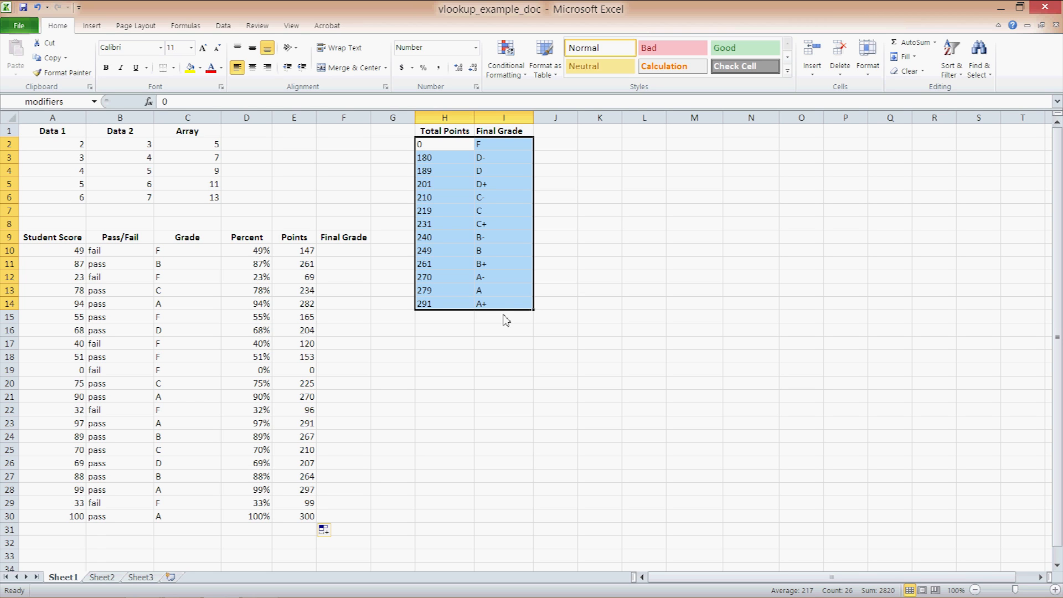
# Step: Insert a VLOOKUP function in the first Final Grade cell, F10, with lookup value E10 and table array modifiers
pyautogui.click(352, 253)
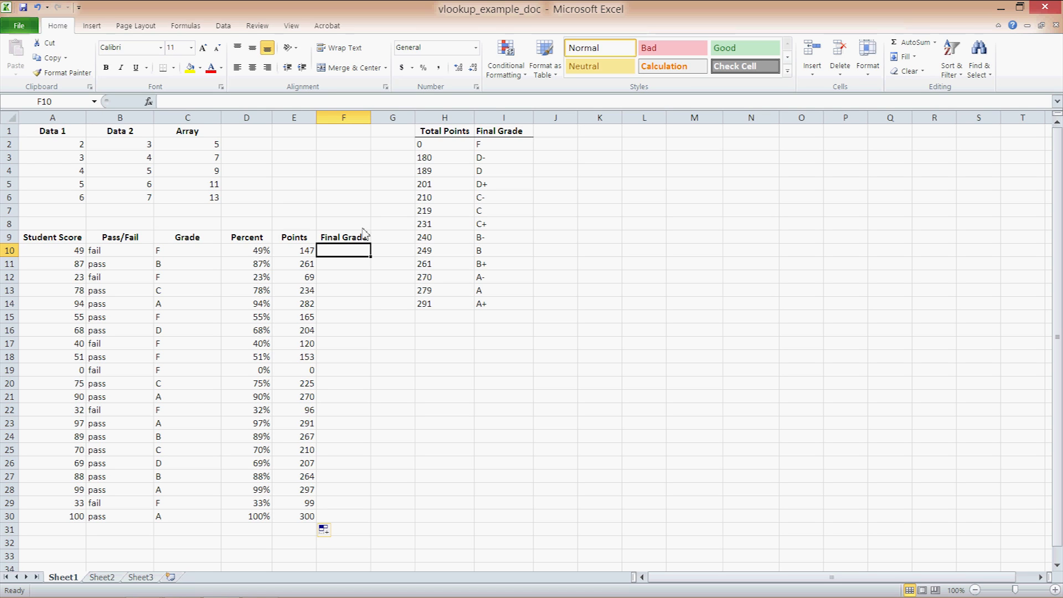
pyautogui.click(149, 102)
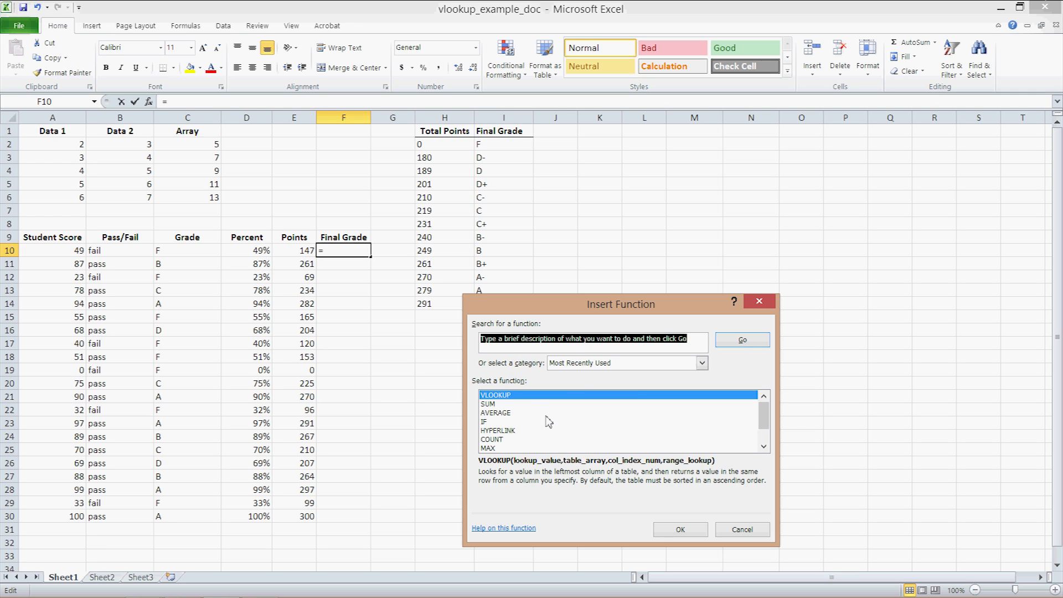
pyautogui.click(692, 531)
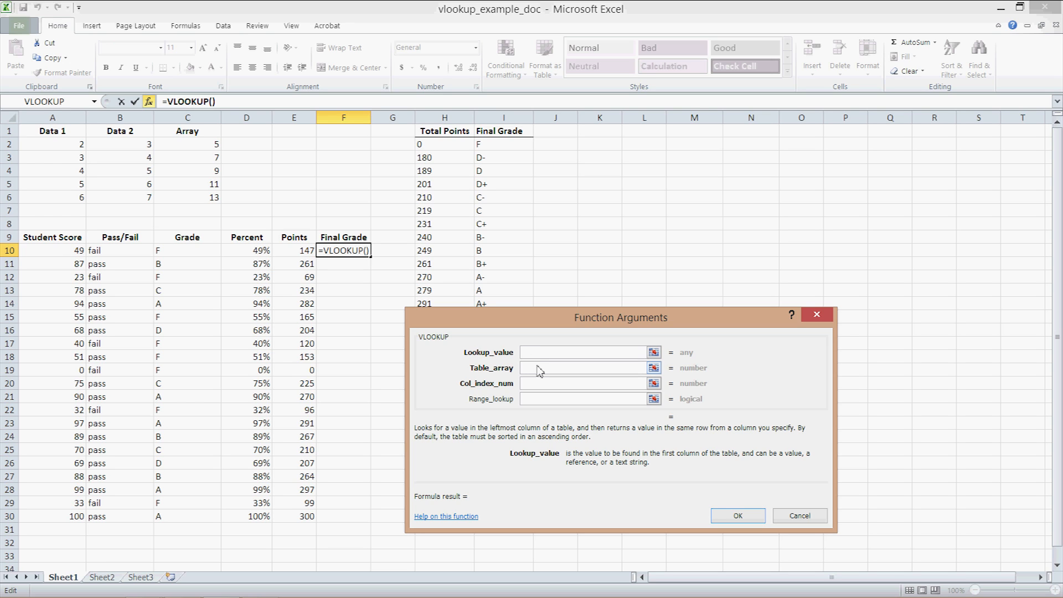
pyautogui.write('E10')
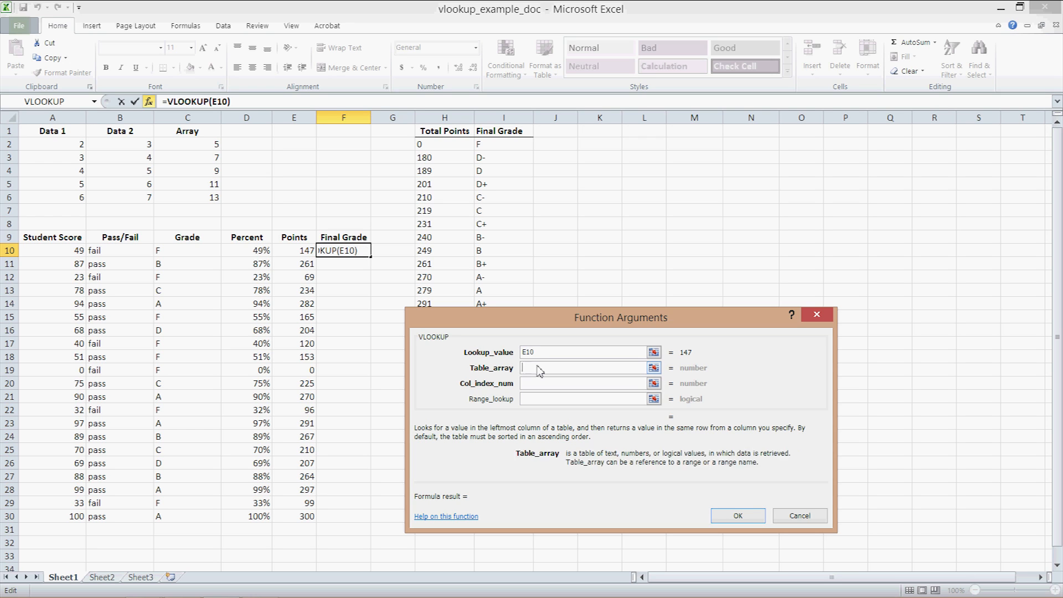
pyautogui.click(540, 371)
pyautogui.write('modifiers')
pyautogui.press('Tab')
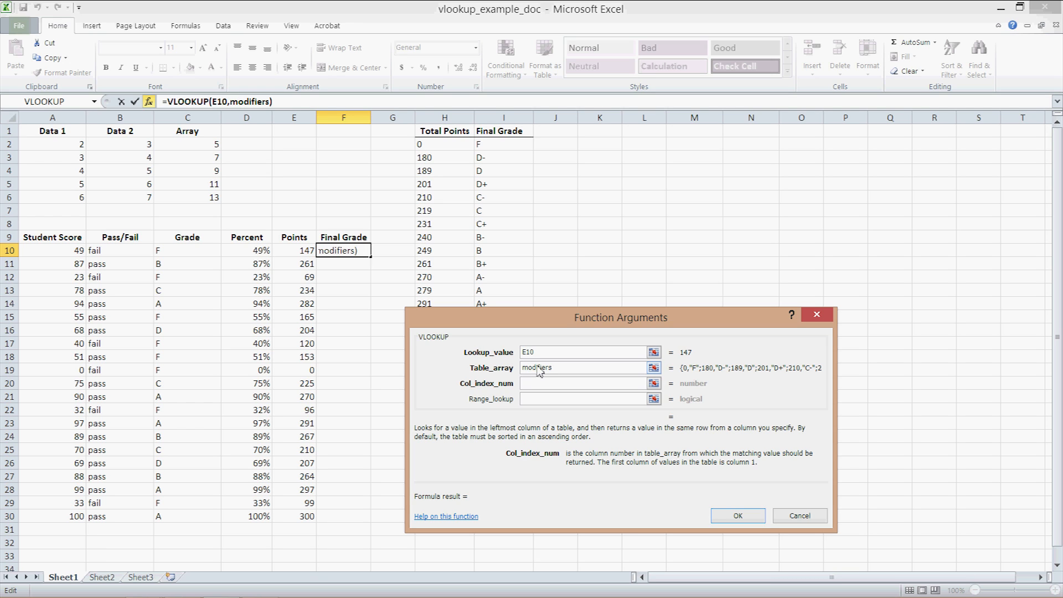
# Step: Complete the F10 VLOOKUP with column index number 2, and fill the formula down to F30
pyautogui.write('2')
pyautogui.moveTo(574, 319); pyautogui.dragTo(572, 339)
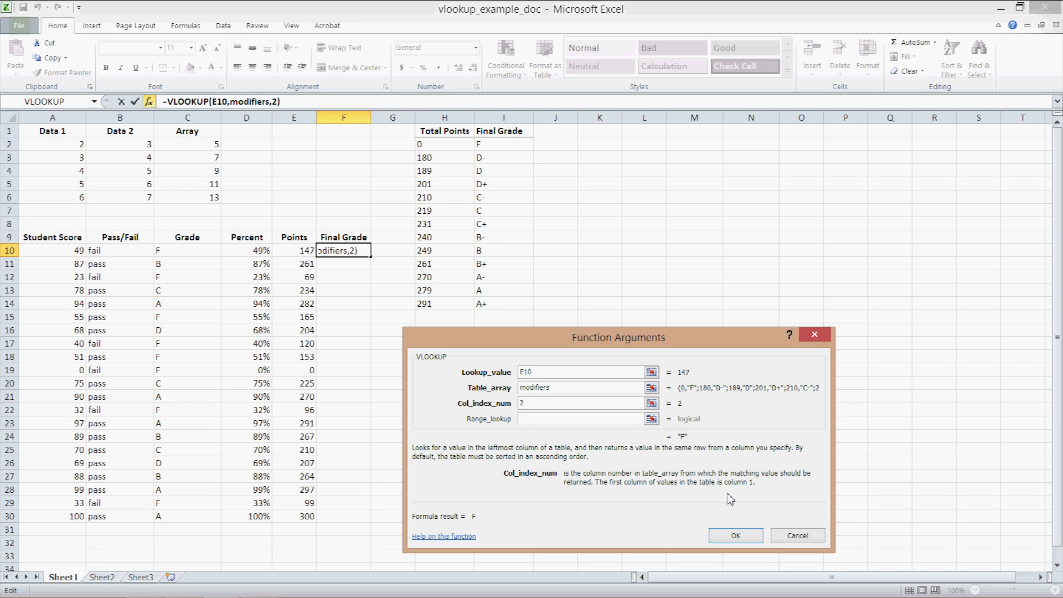
pyautogui.click(735, 536)
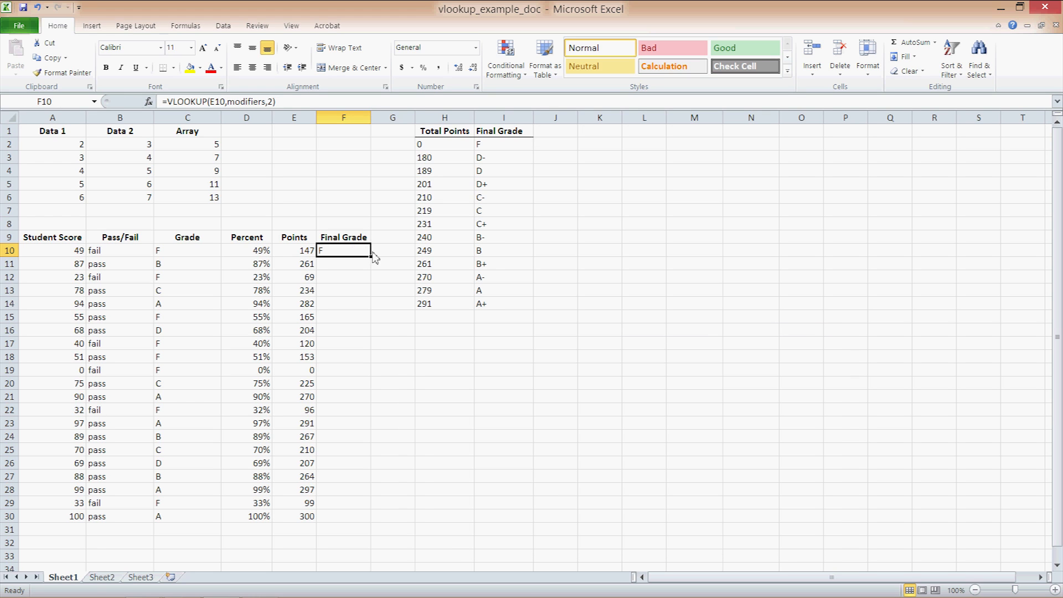
pyautogui.moveTo(372, 254); pyautogui.dragTo(376, 532)
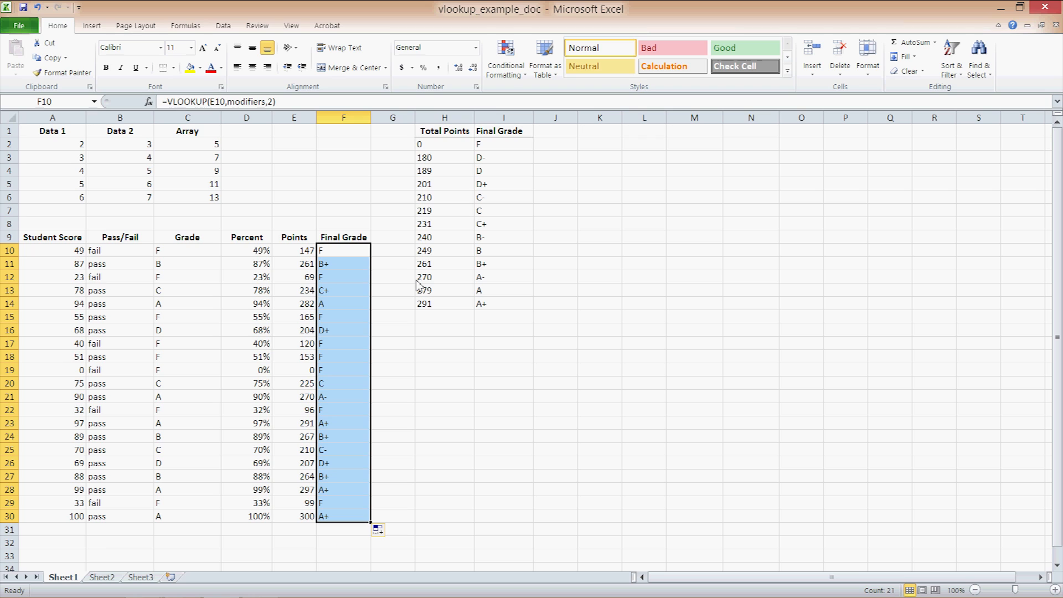
pyautogui.click(398, 333)
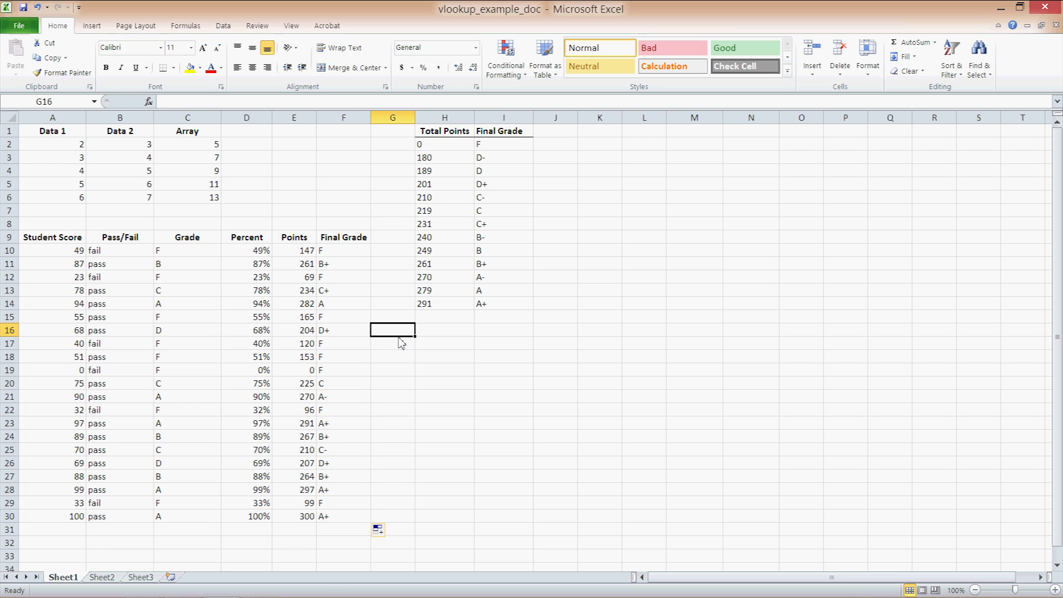